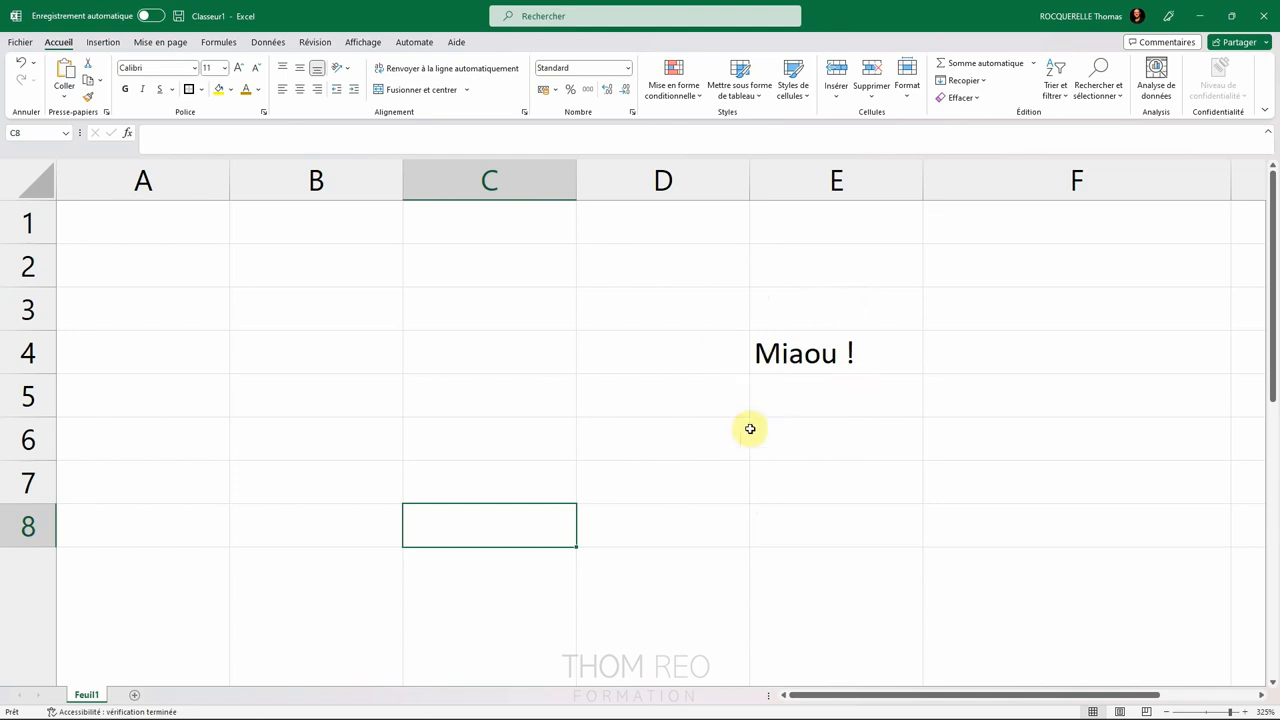
click(457, 299)
drag(457, 299, 494, 477)
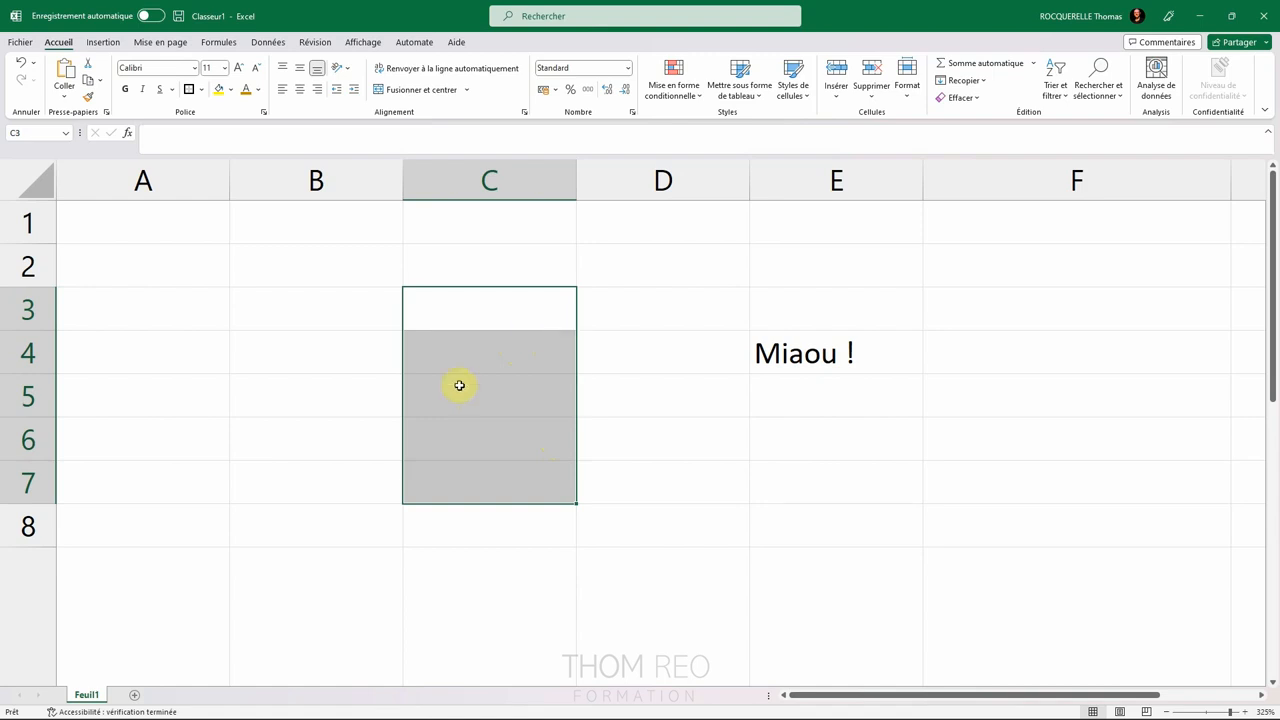
Change the font of the "Miaou !" text in cell E4 to Arial Rounded MT Bold.
click(823, 352)
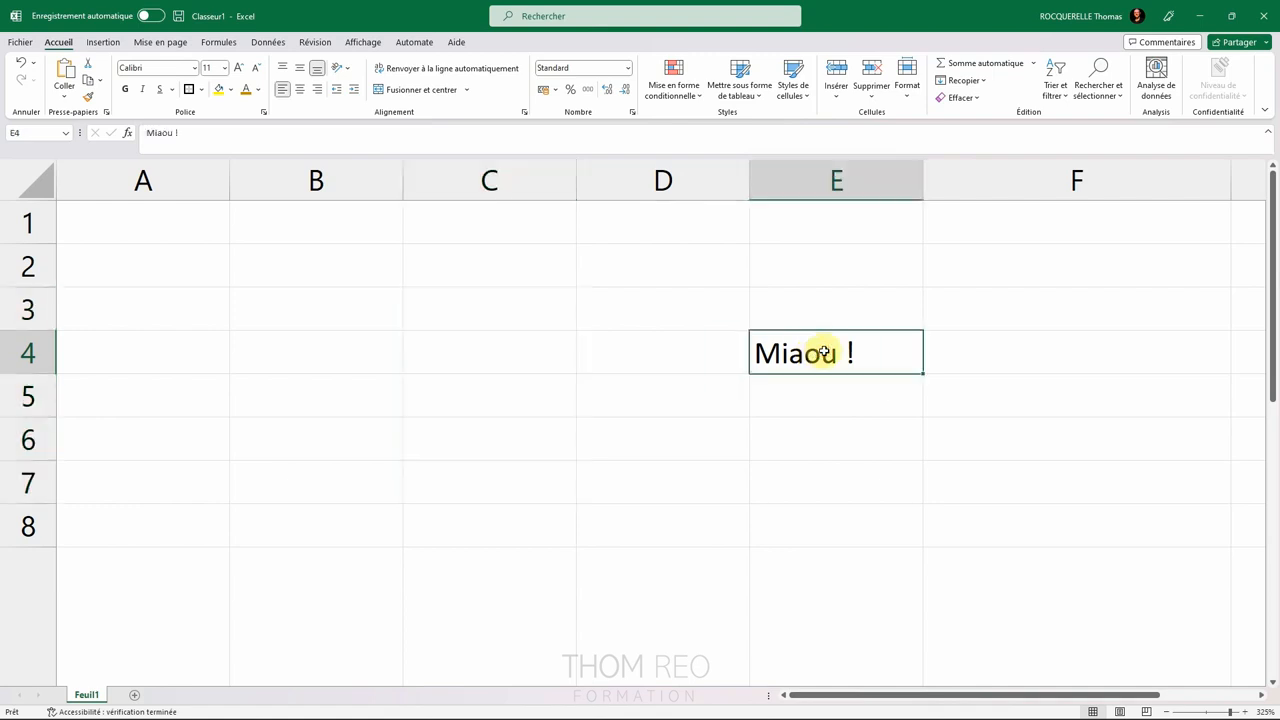
click(194, 68)
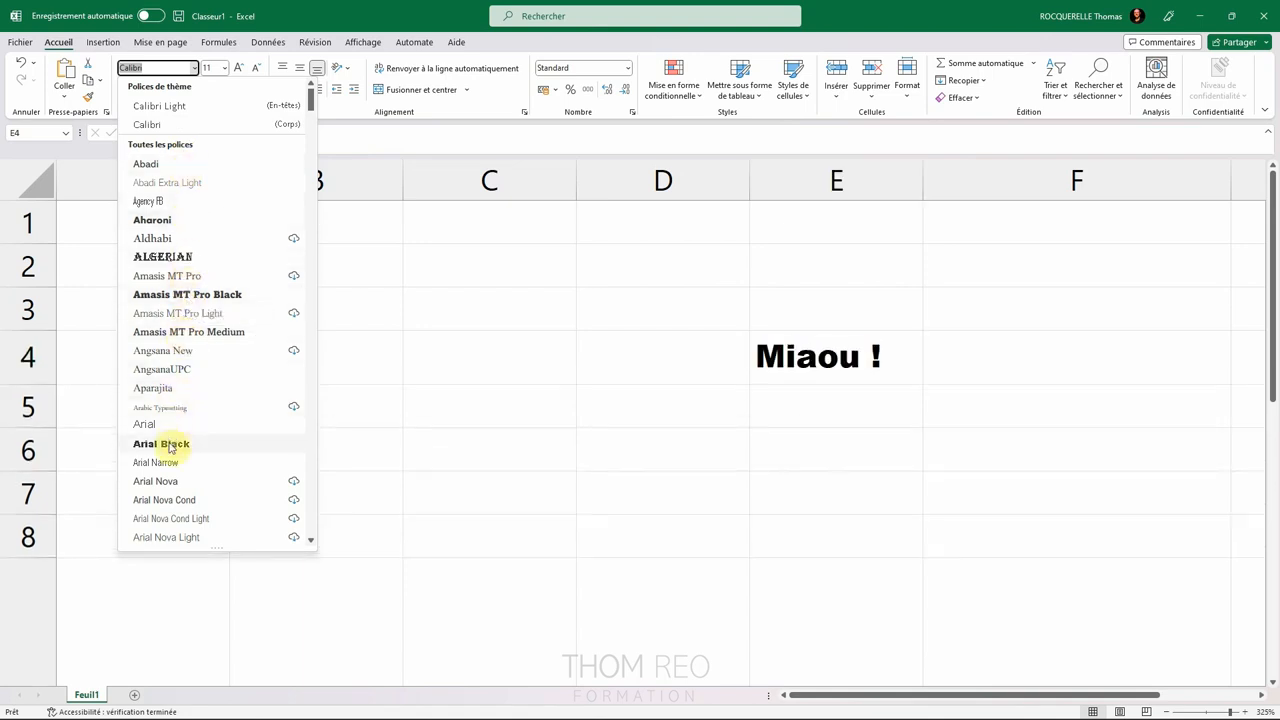
scroll(170, 420, down, 3)
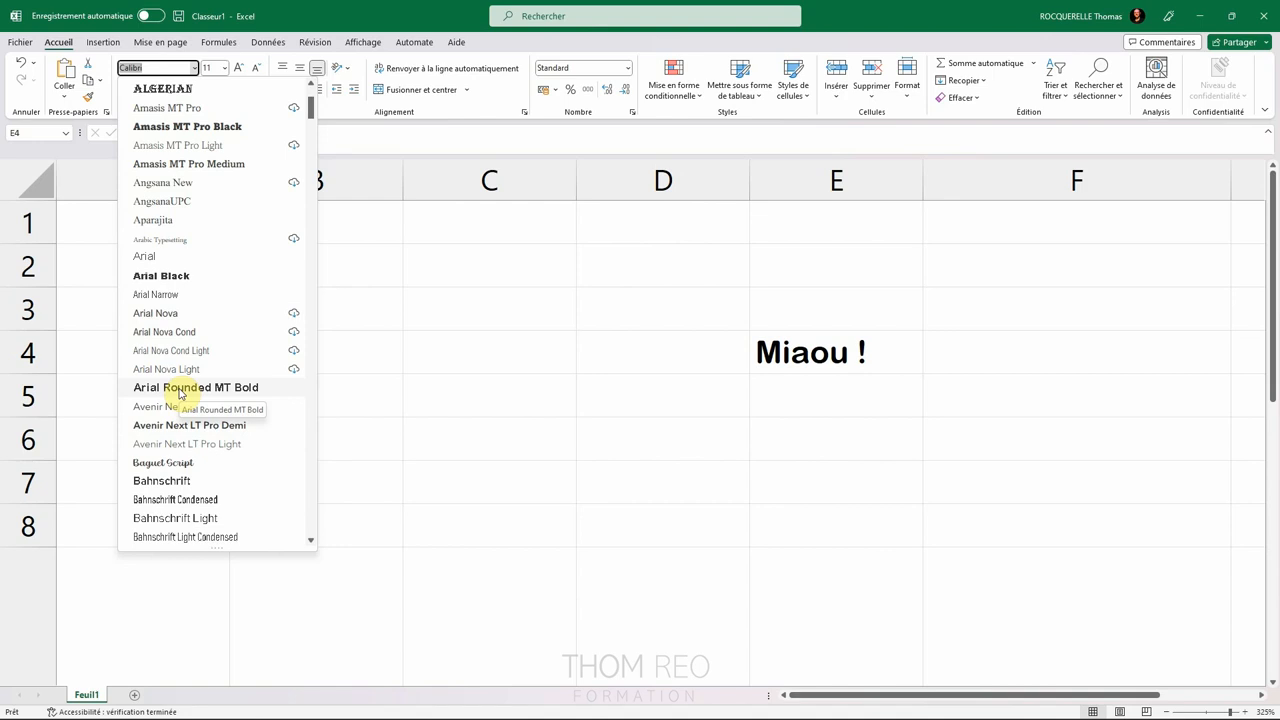
click(175, 391)
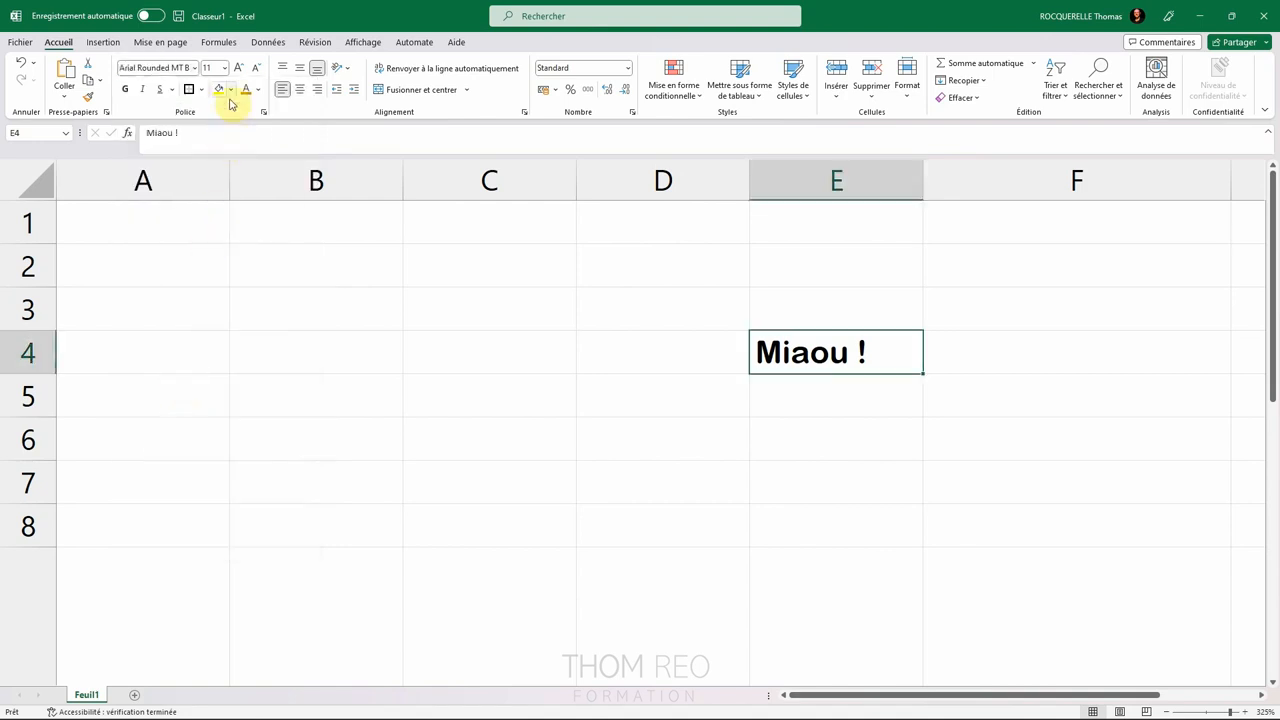
Try a font size of 123 on the text in cell E4 and undo the change.
click(226, 68)
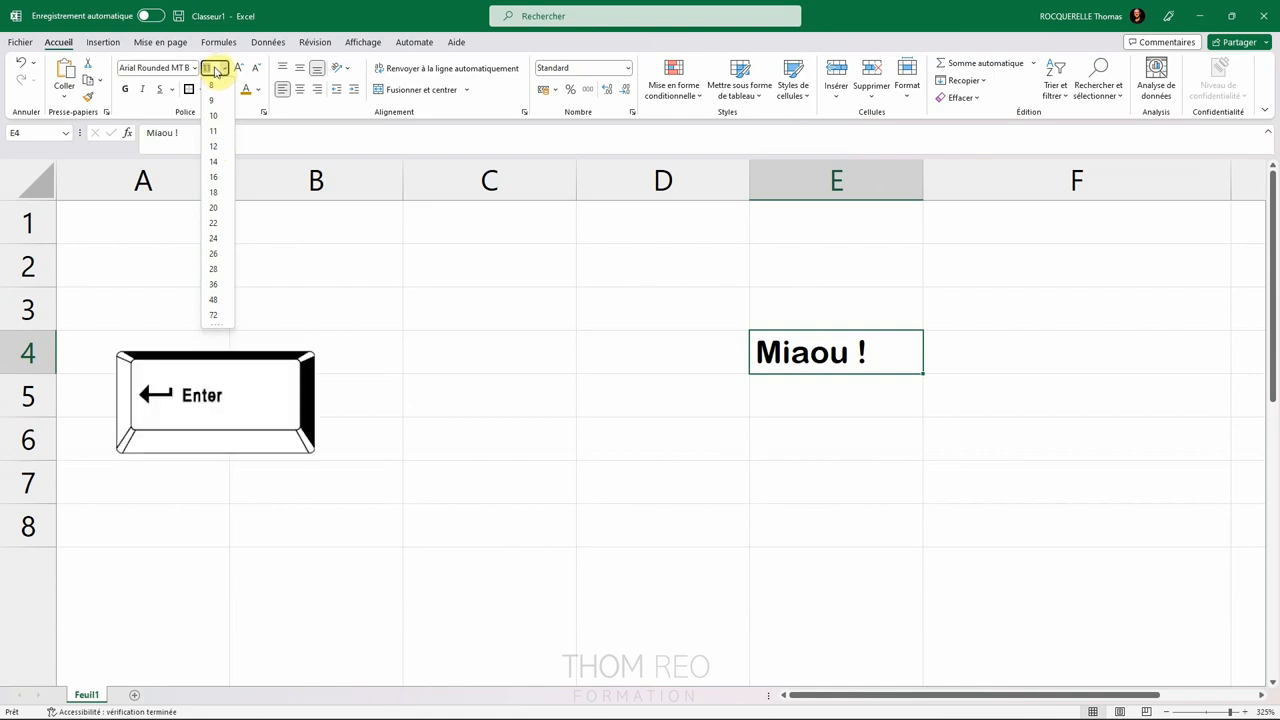
text(12)
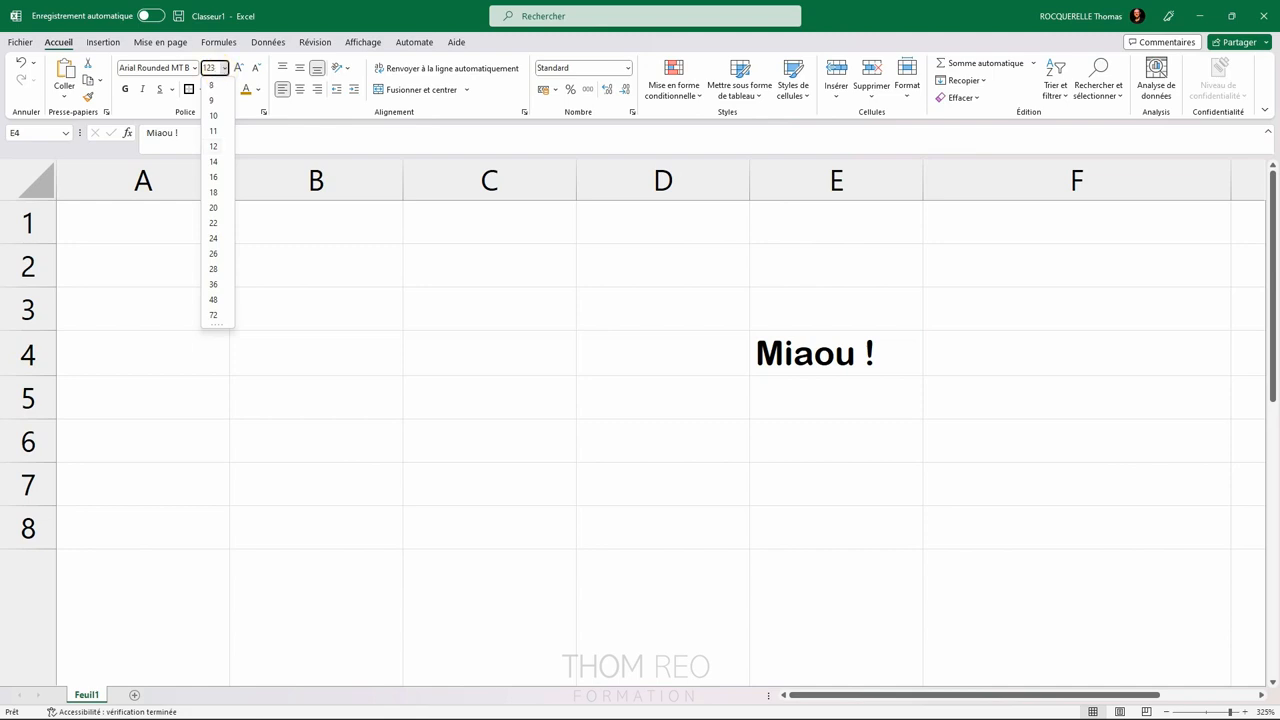
text(3)
key(Return)
drag(805, 696, 1088, 697)
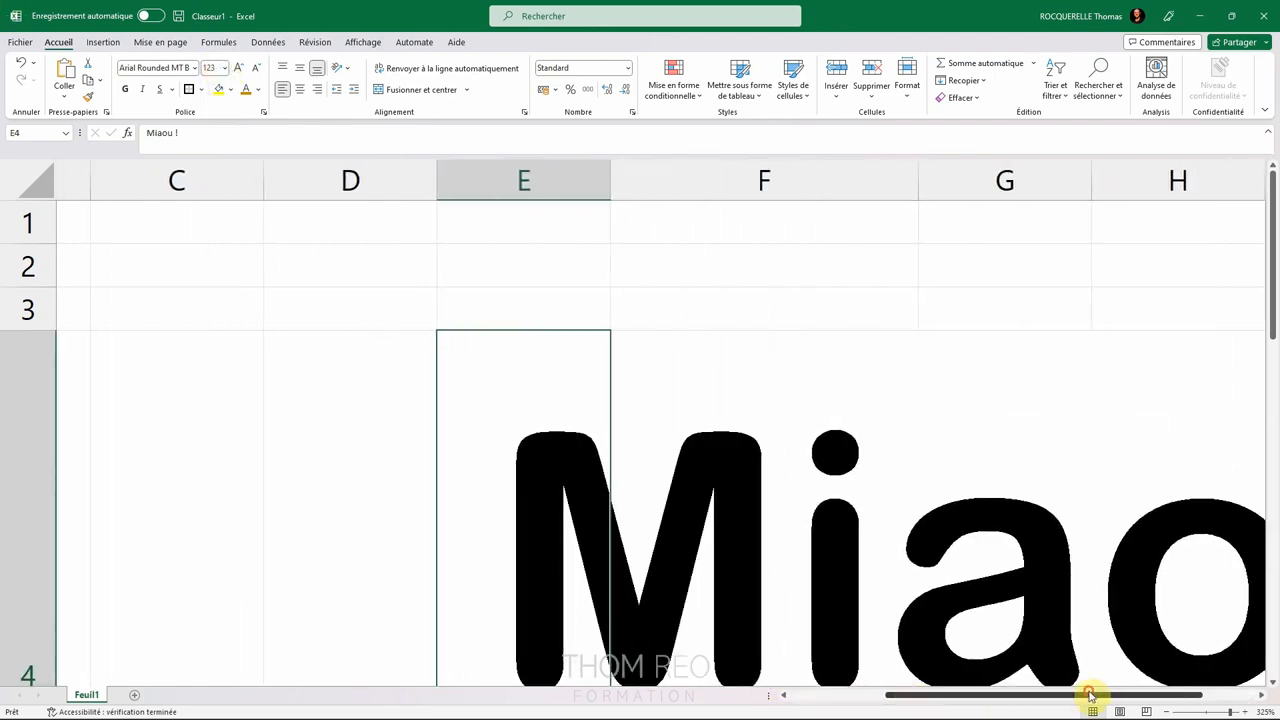
key(ctrl+z)
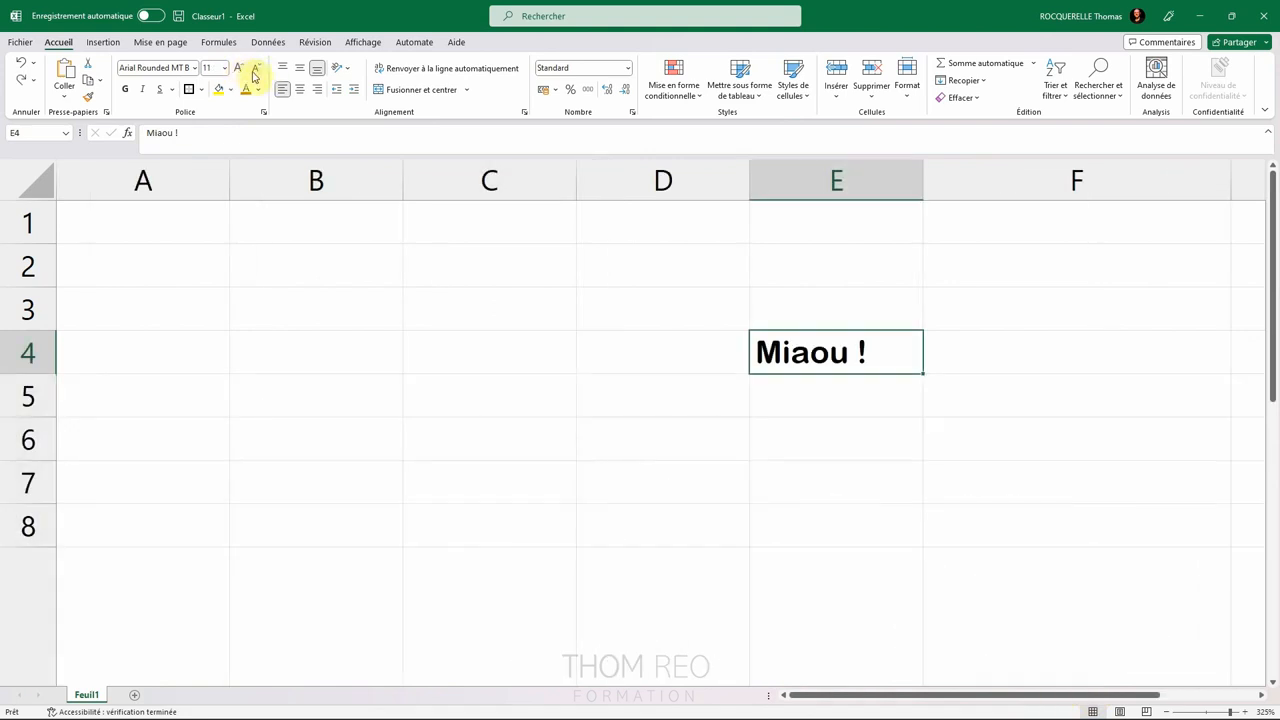
Enlarge the font of the text in cell E4 one increment at a time and shrink it back down.
click(240, 68)
click(240, 68)
click(240, 68)
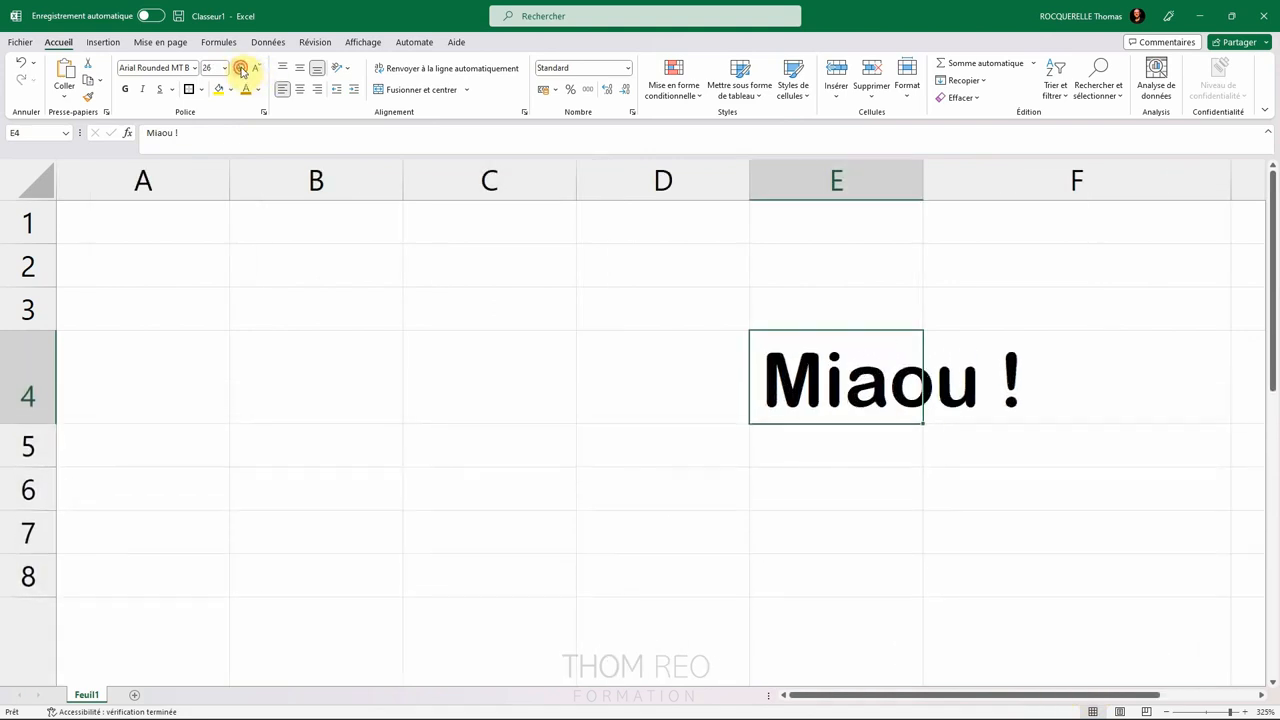
click(240, 68)
click(258, 69)
click(258, 69)
click(258, 69)
click(258, 69)
click(258, 69)
click(258, 69)
click(258, 69)
click(258, 69)
Make the text in cell E4 bold and italic, and underline it first singly and finally with a double underline.
click(125, 89)
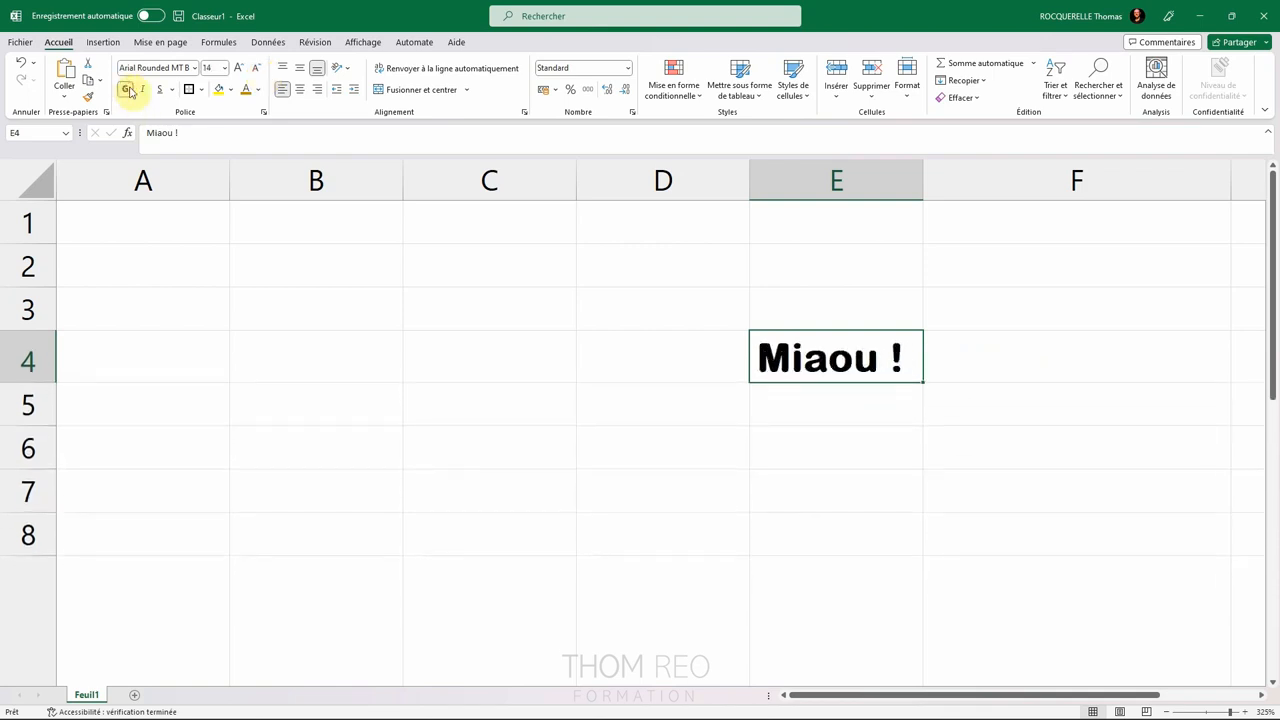
click(143, 90)
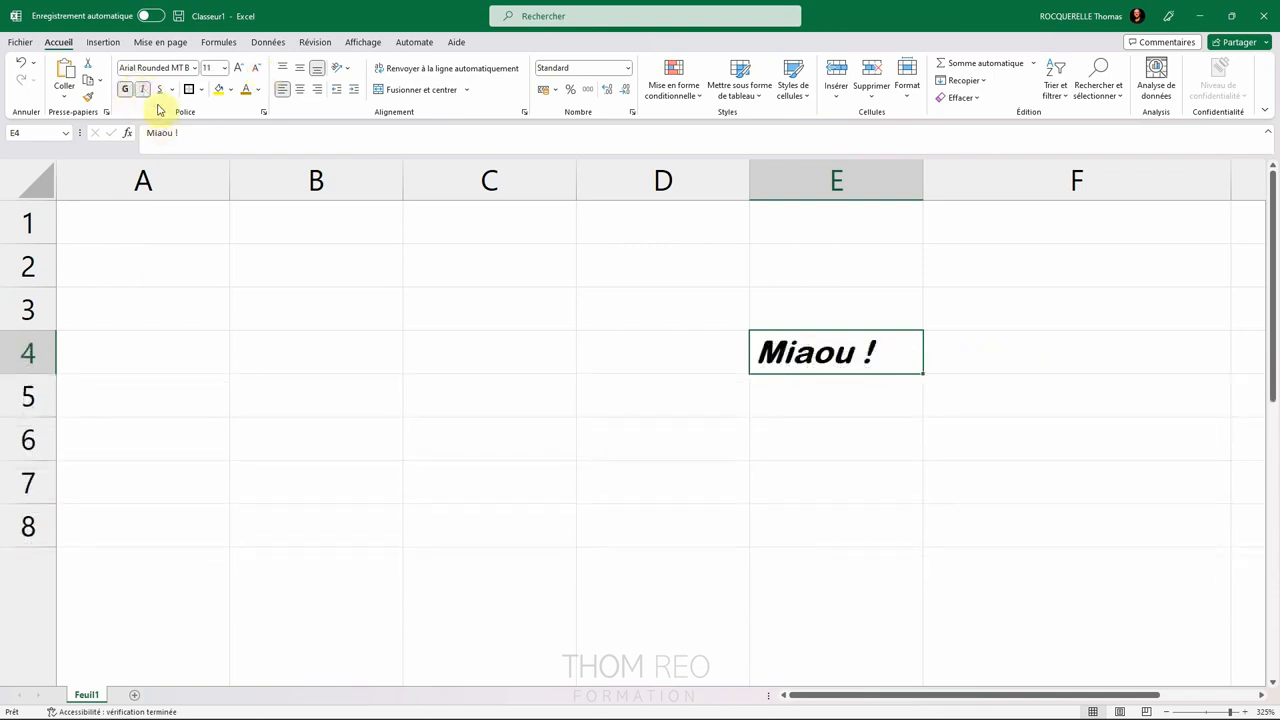
click(172, 90)
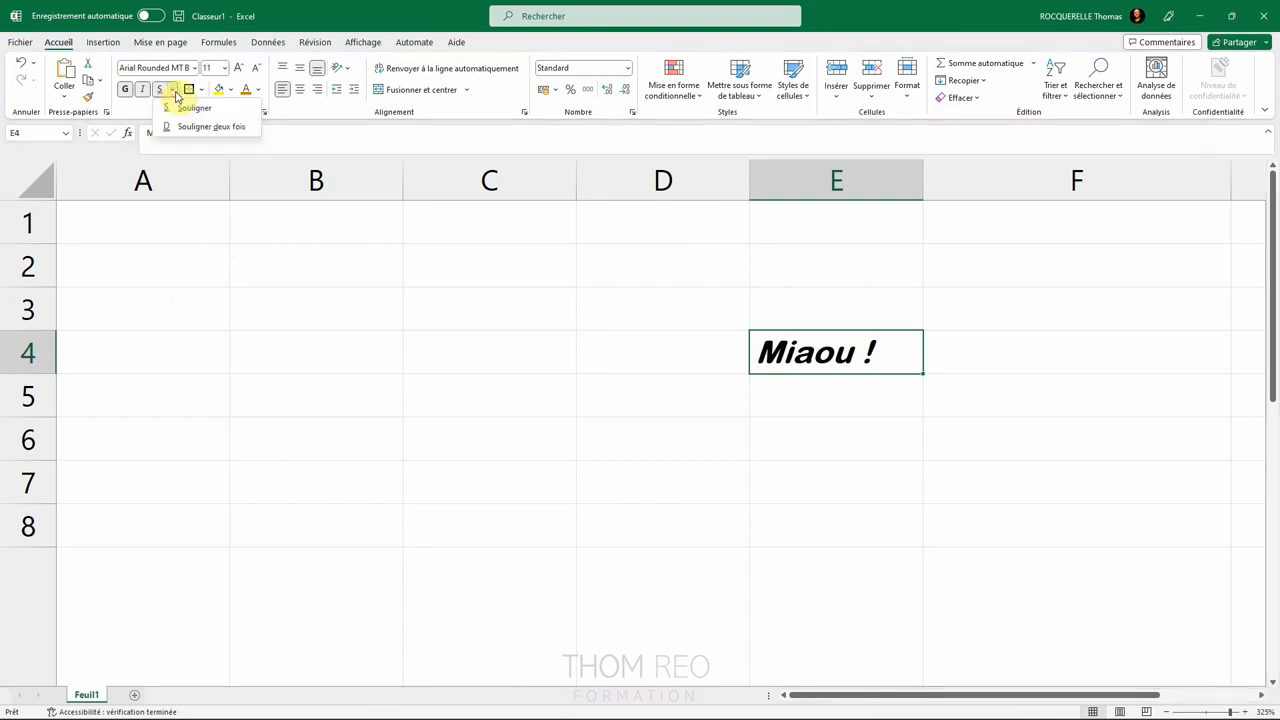
click(193, 107)
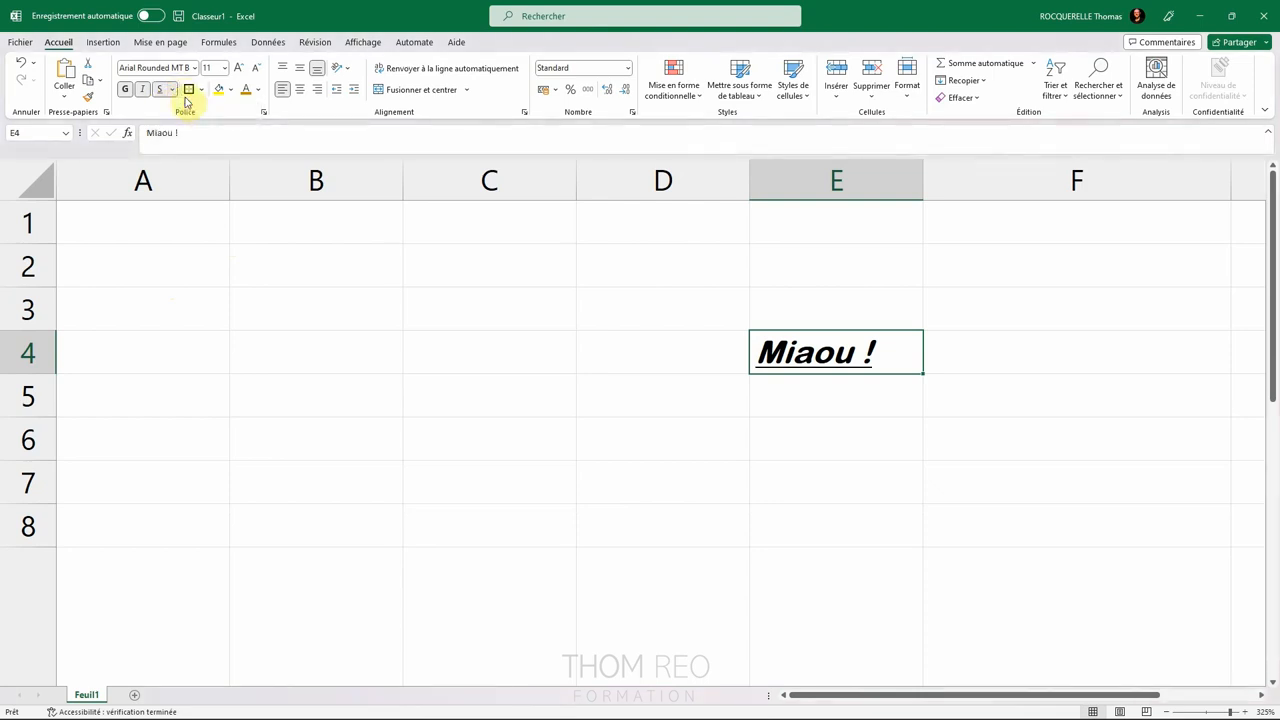
click(174, 90)
click(192, 126)
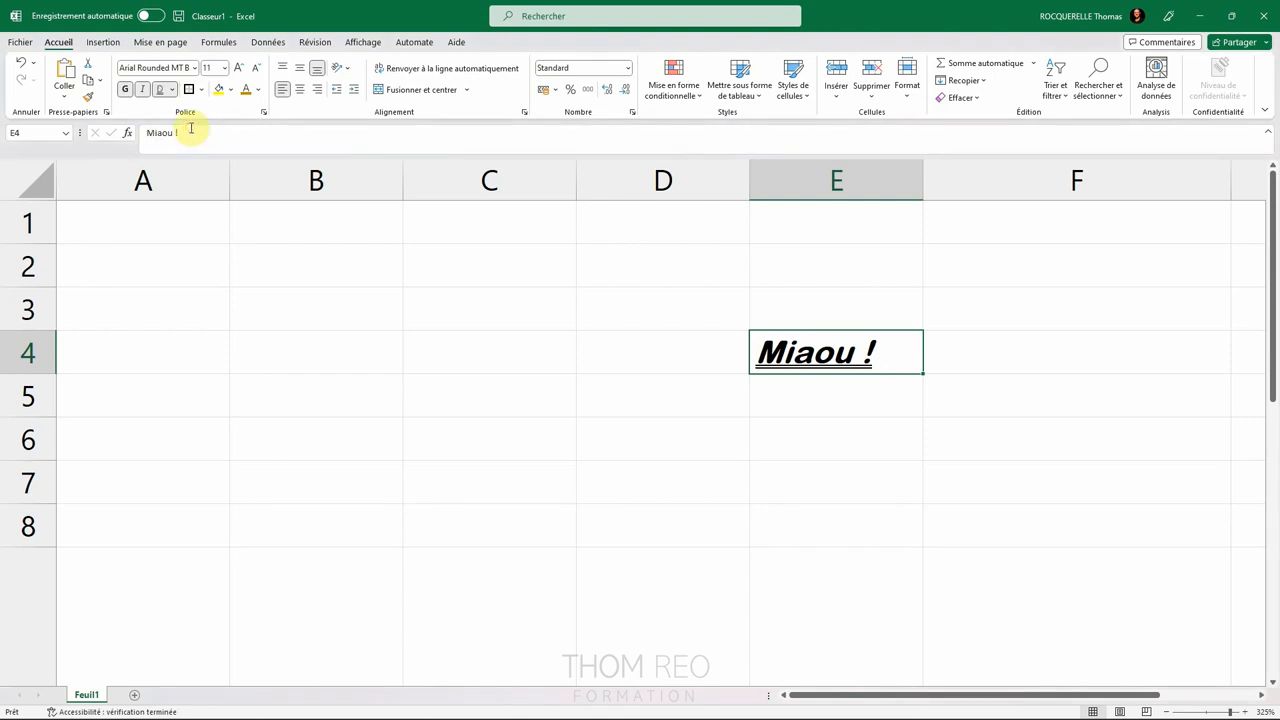
Set the underline style of cell E4 to Comptabilité double in the cell format settings.
click(265, 115)
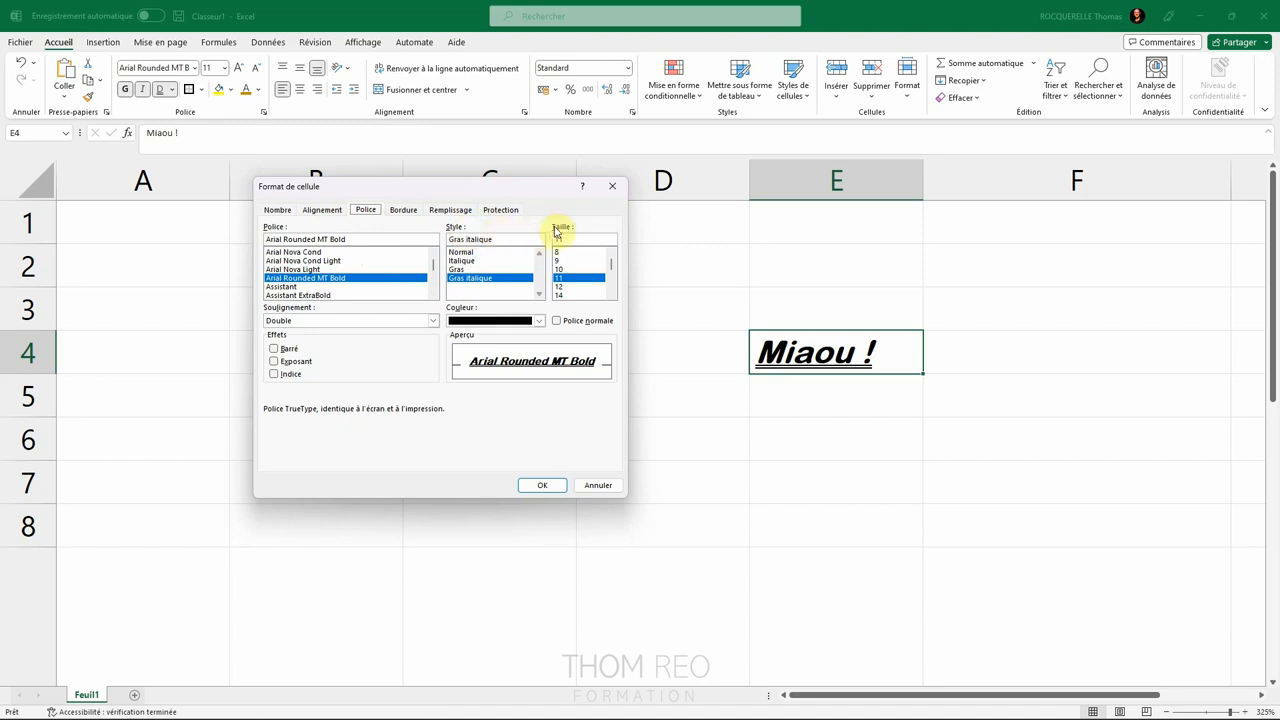
click(372, 321)
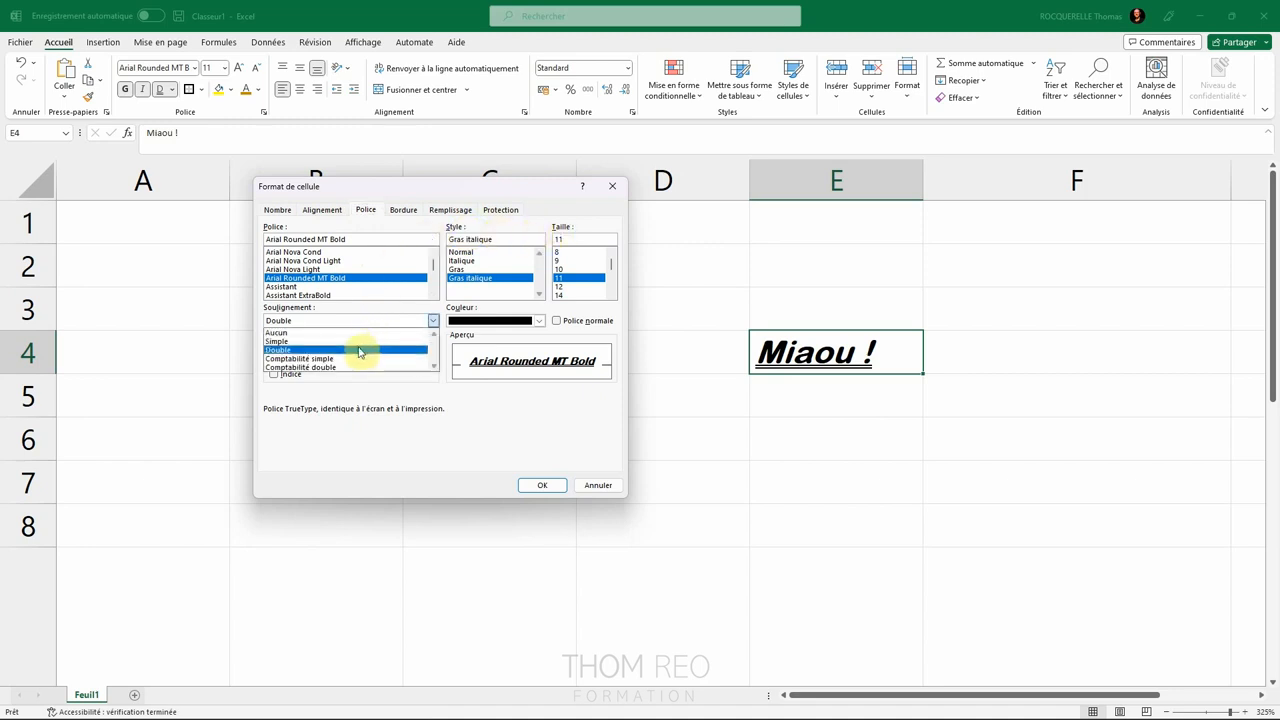
click(351, 363)
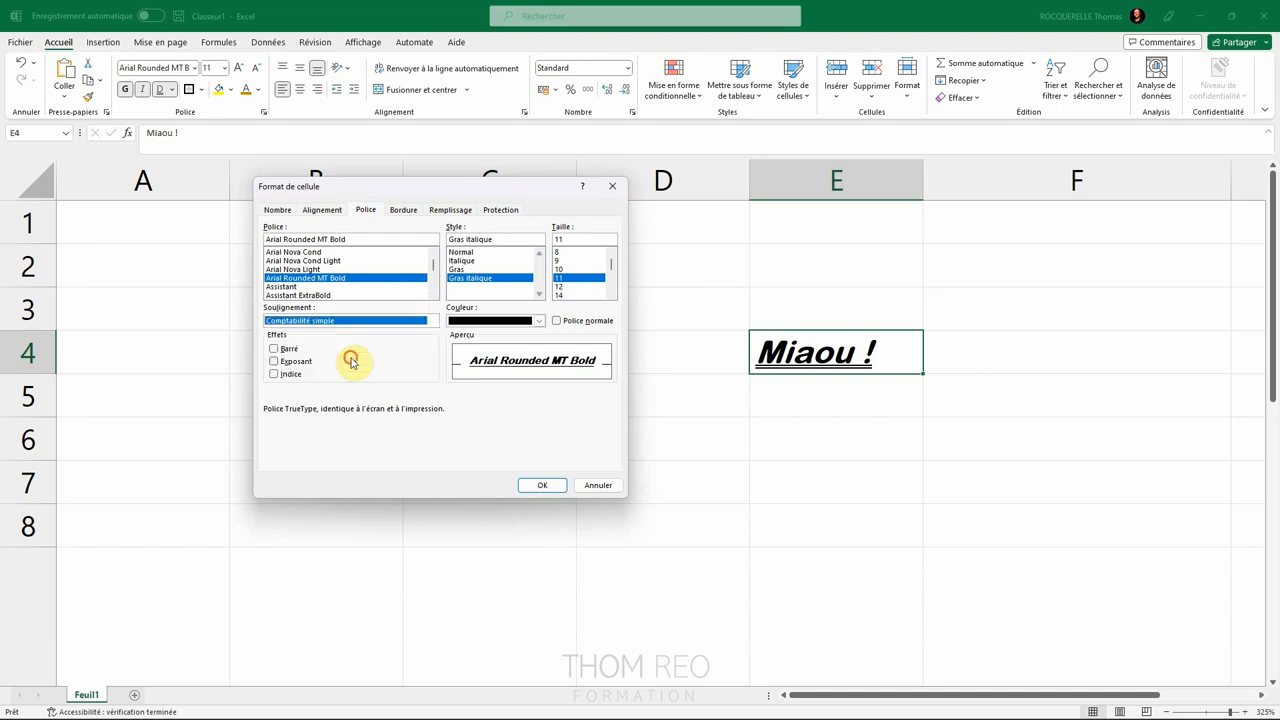
click(347, 321)
click(337, 366)
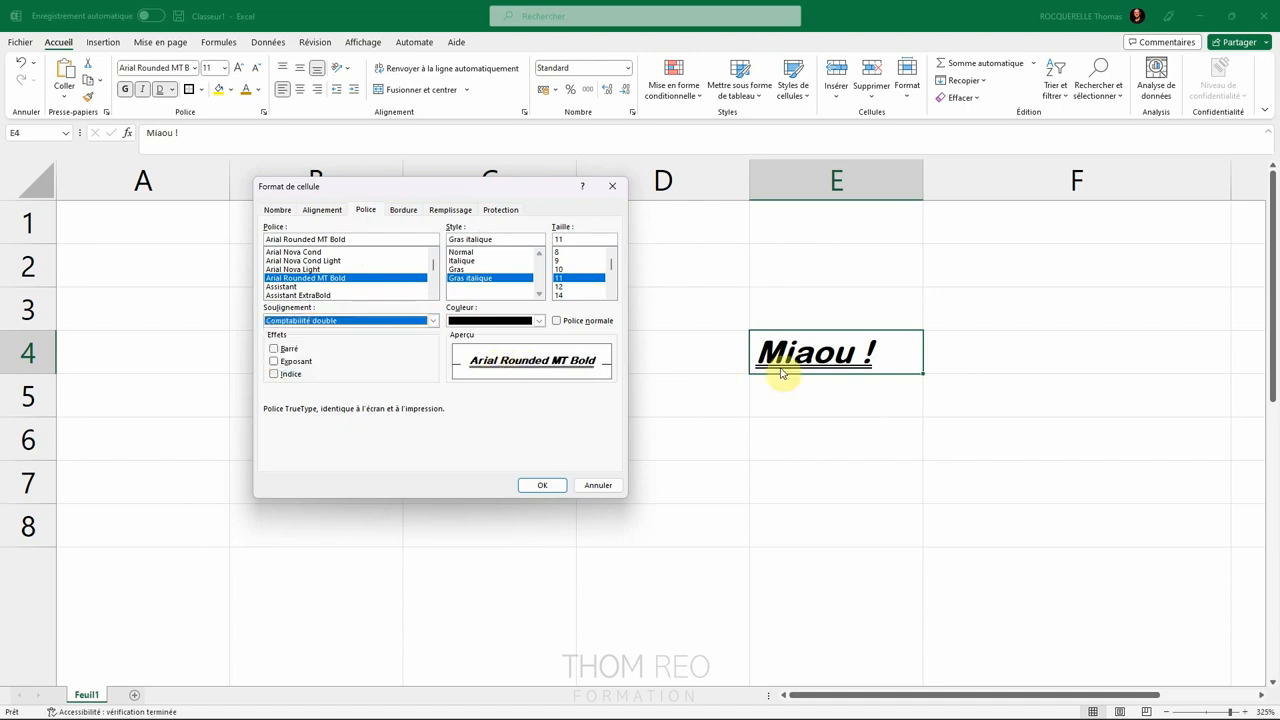
click(545, 486)
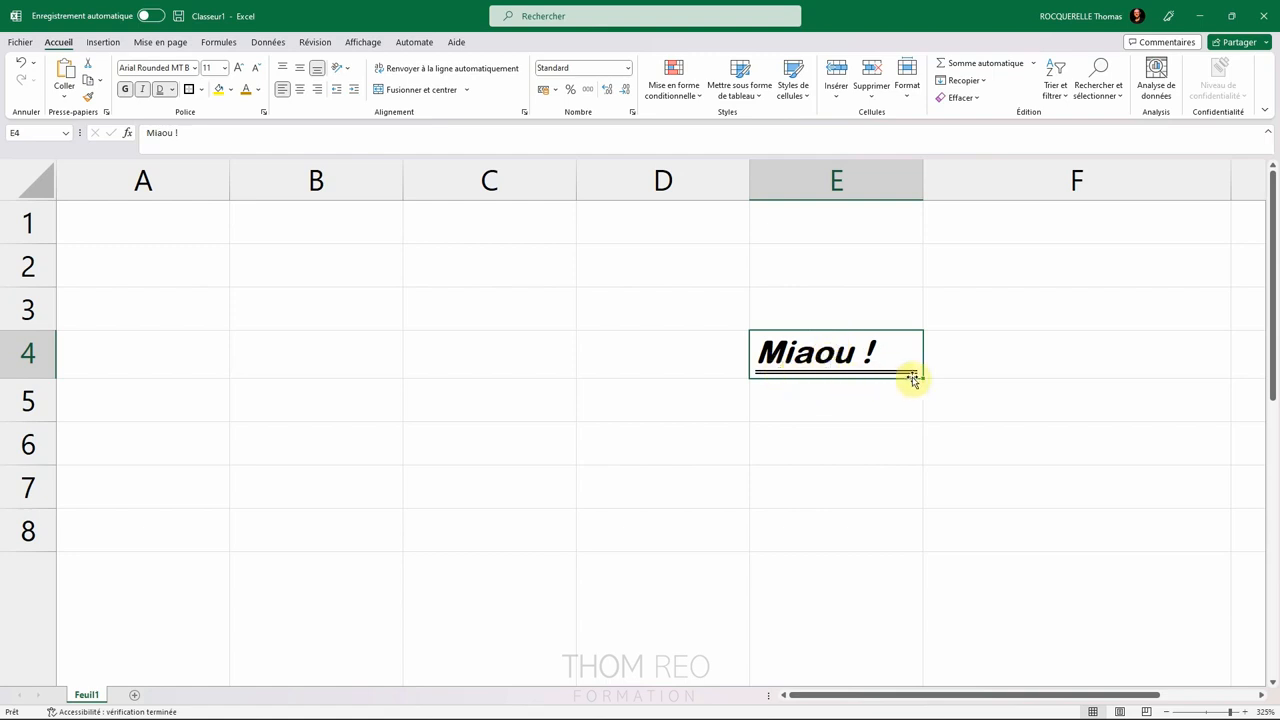
Try the Barré strikethrough effect in the cell format settings of cell E4.
key(ctrl+1)
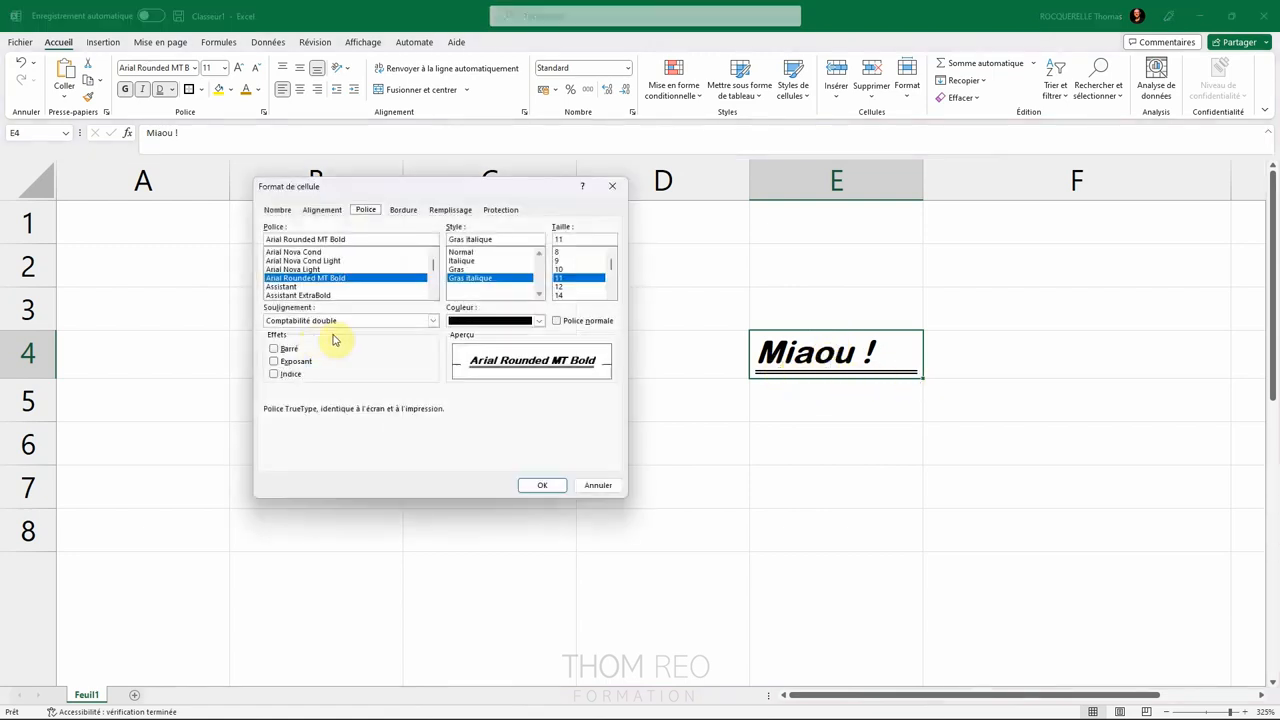
click(274, 349)
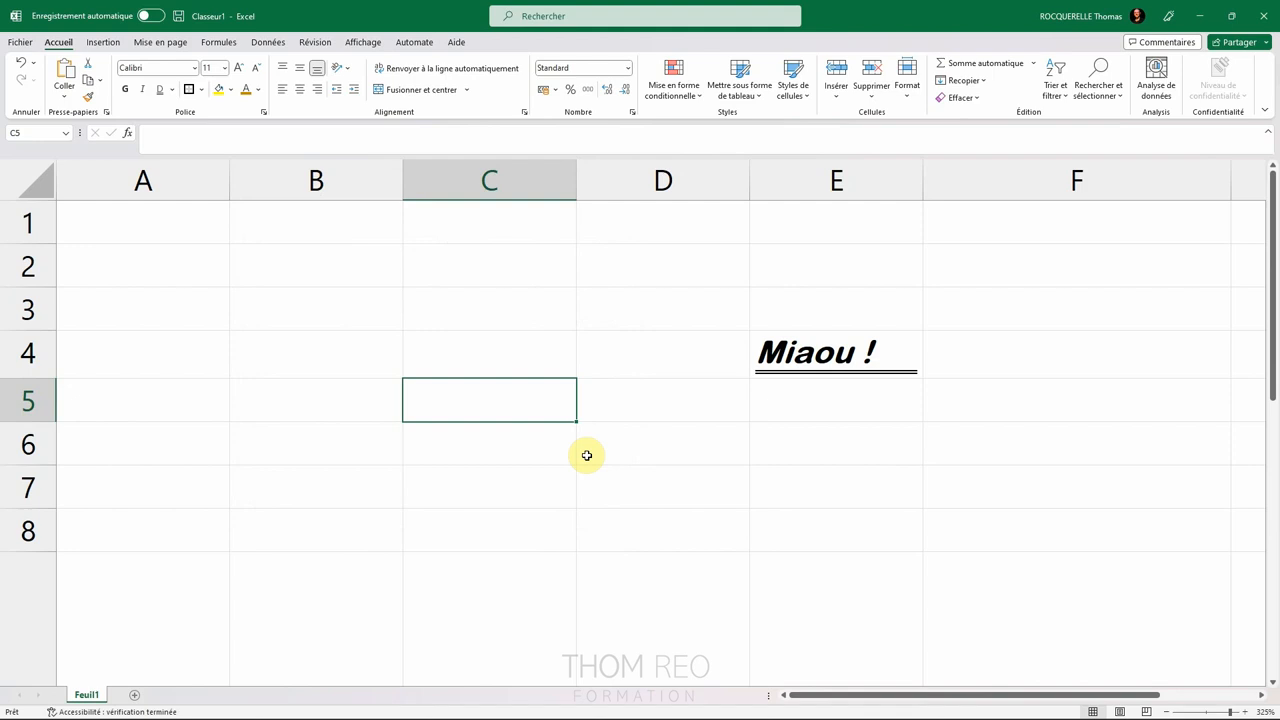
Enter H2O in cell C5 and format only its digit 2 as subscript (Indice).
text(H2O)
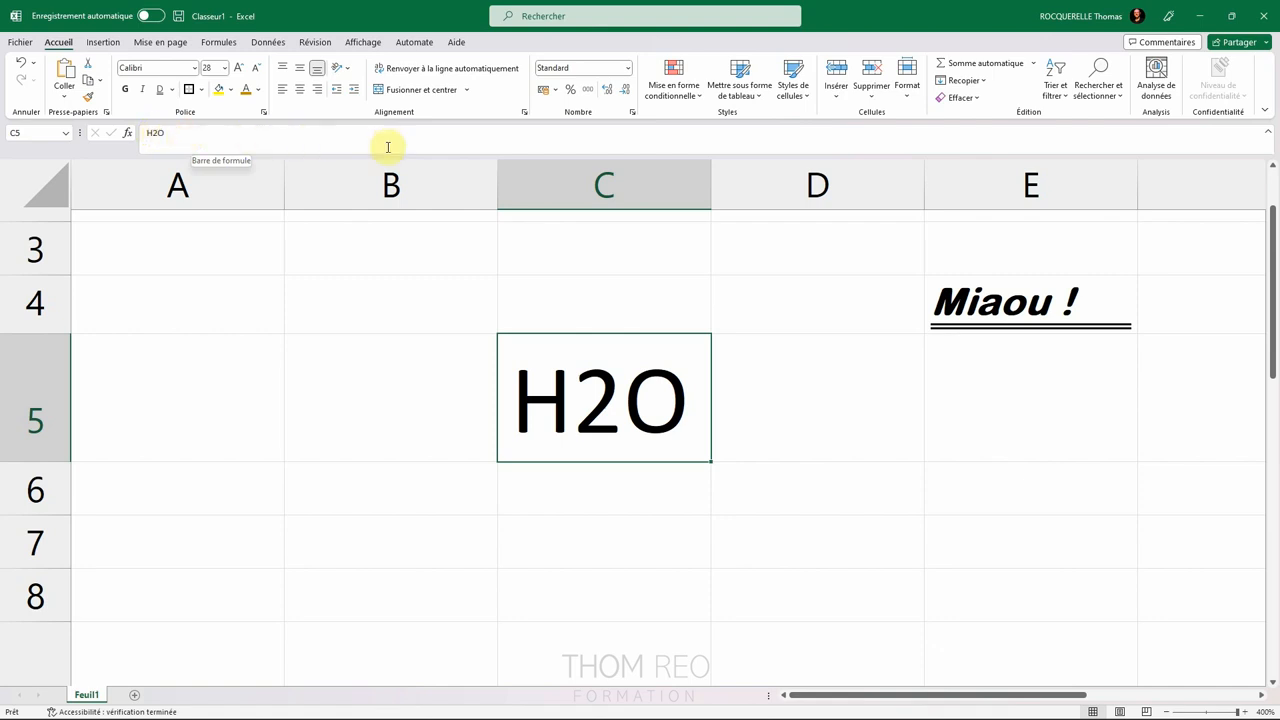
double_click(155, 132)
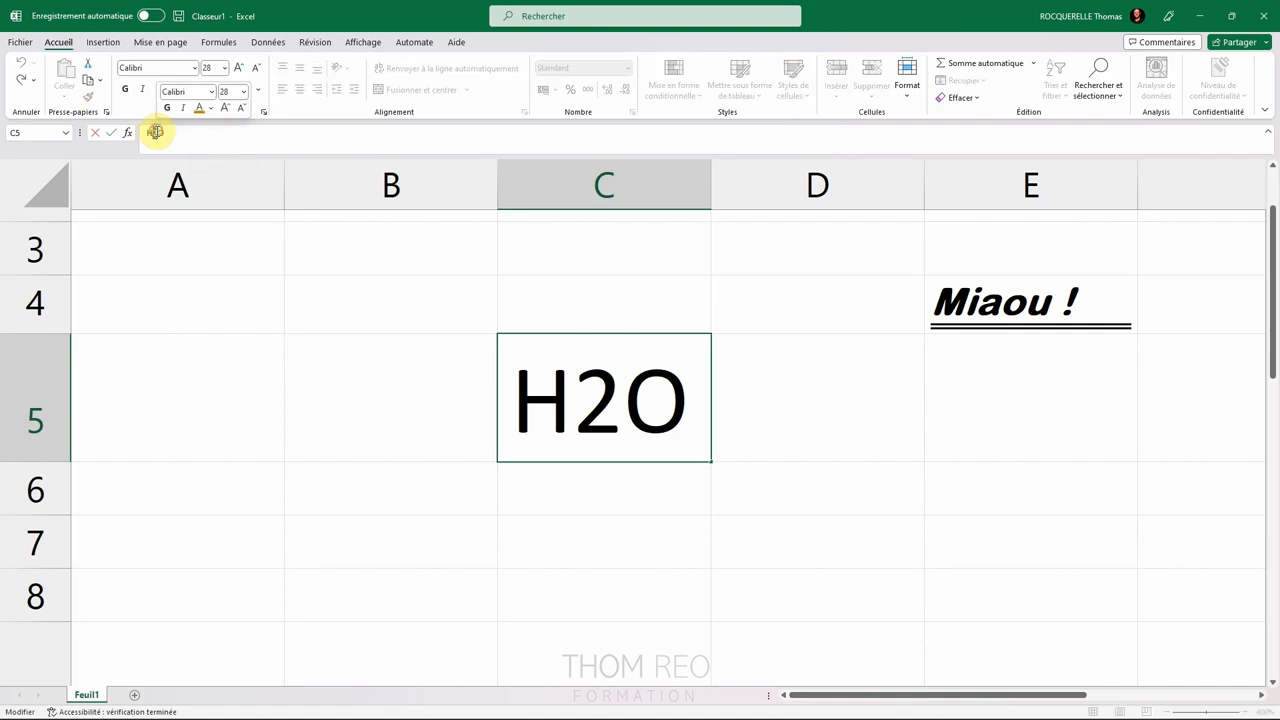
click(265, 116)
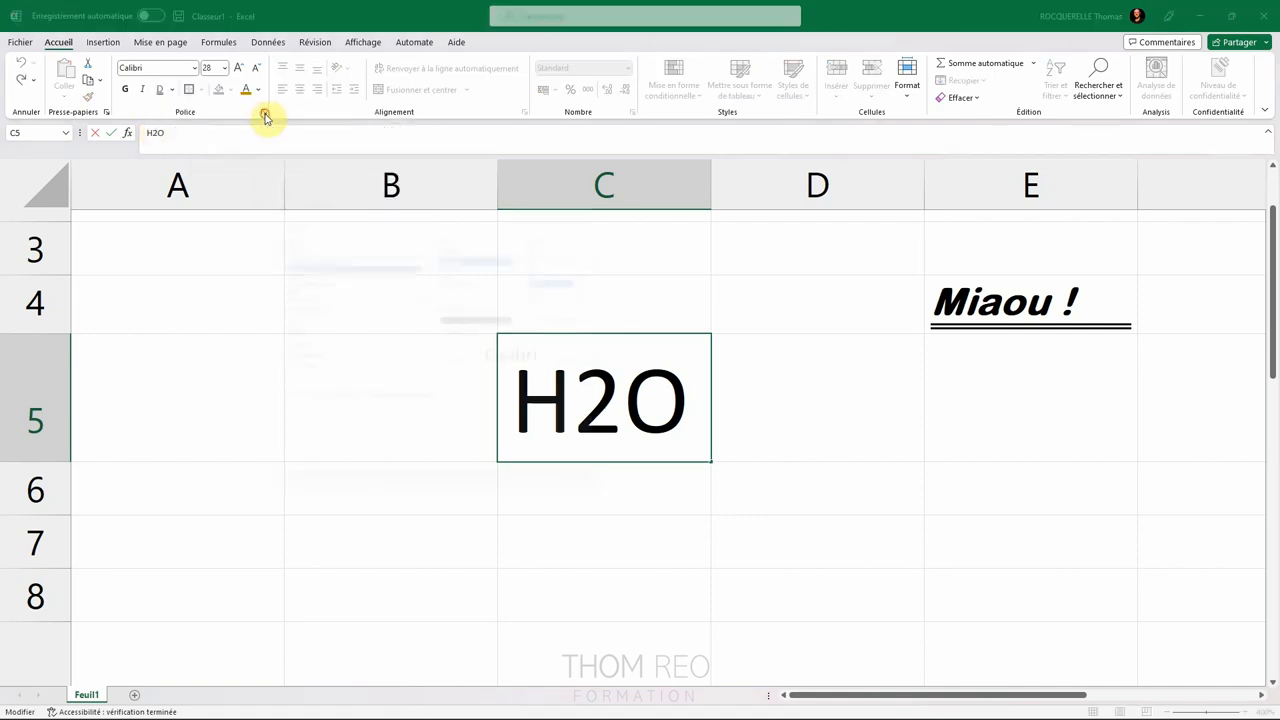
click(286, 375)
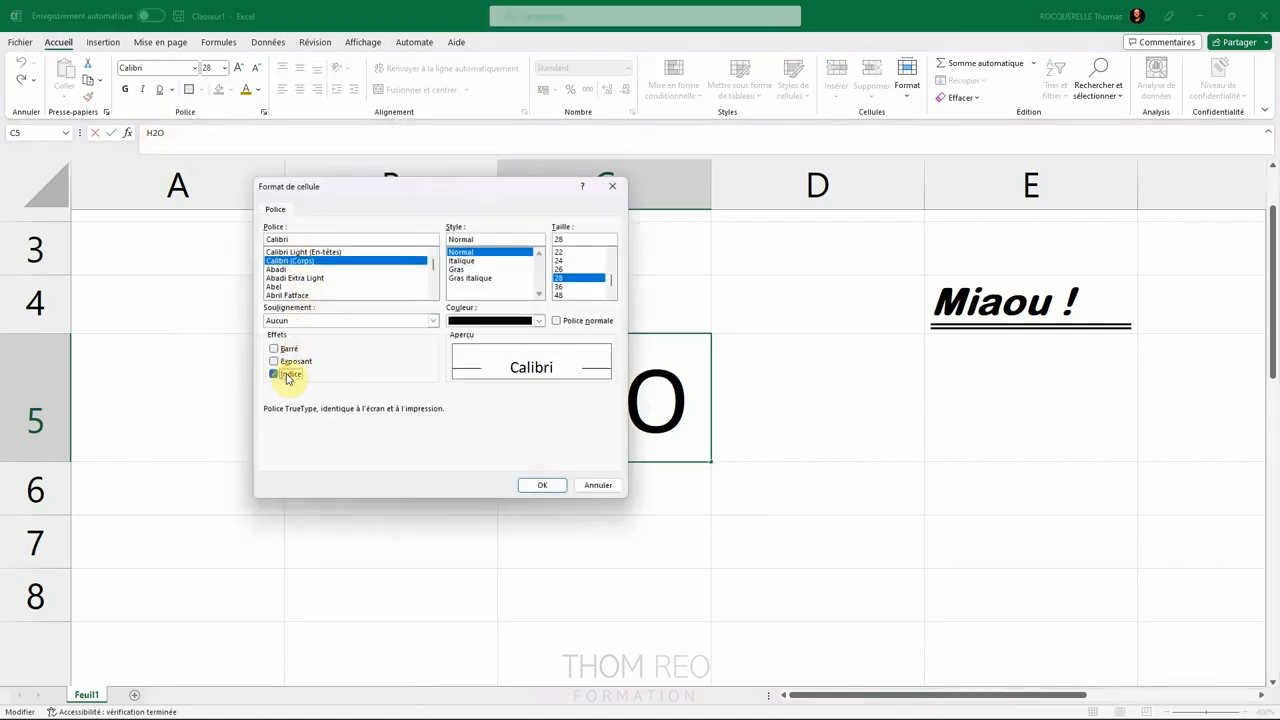
click(538, 486)
click(675, 521)
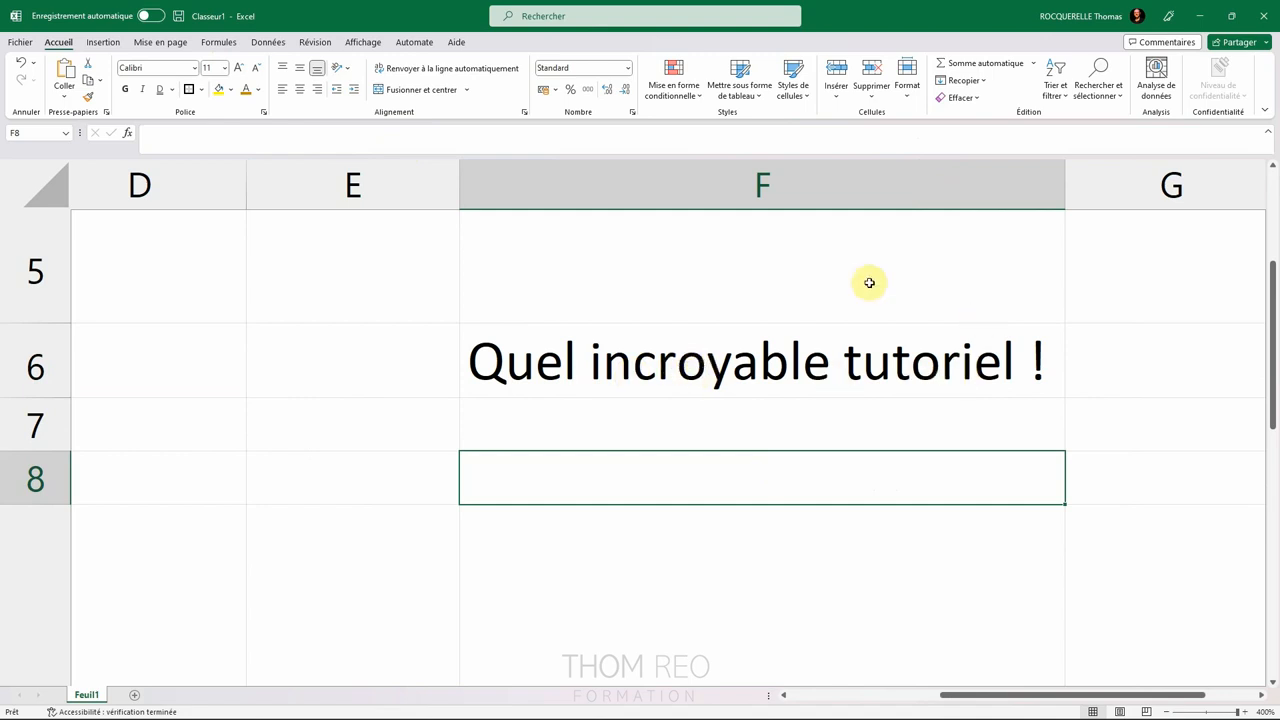
Make only the word "incroyable" in cell F6 bold and underlined.
click(648, 377)
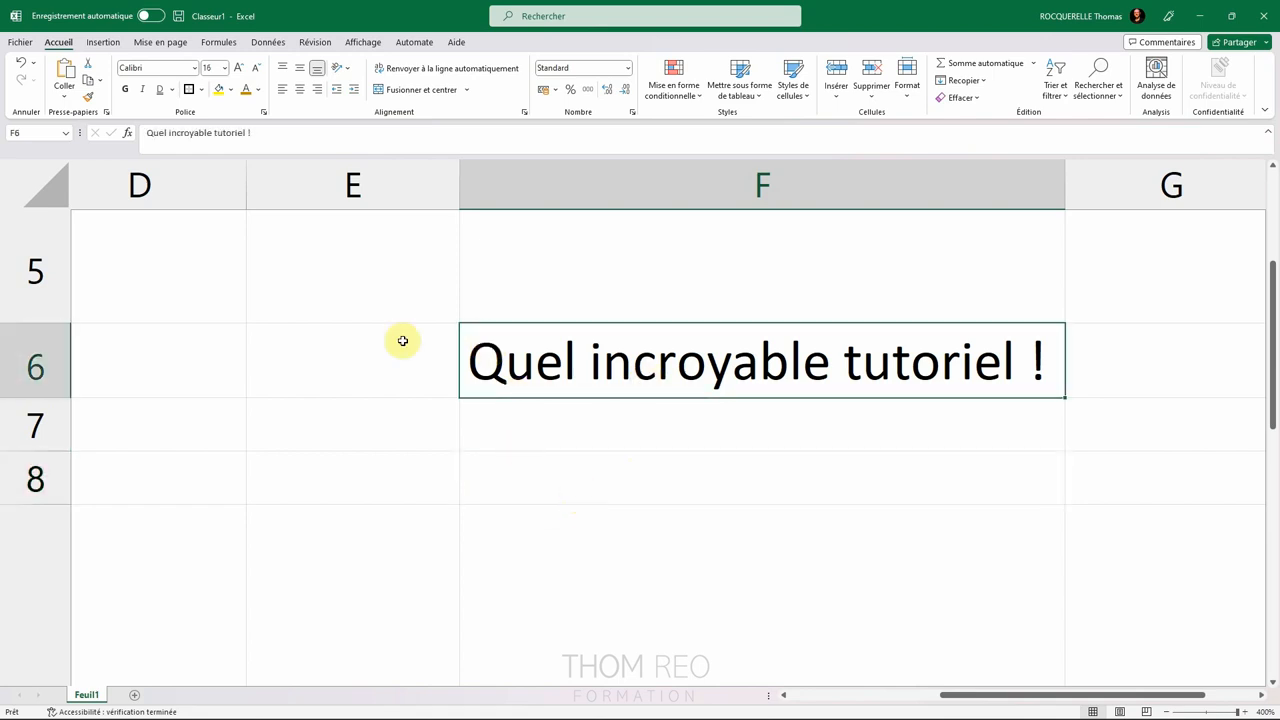
double_click(191, 132)
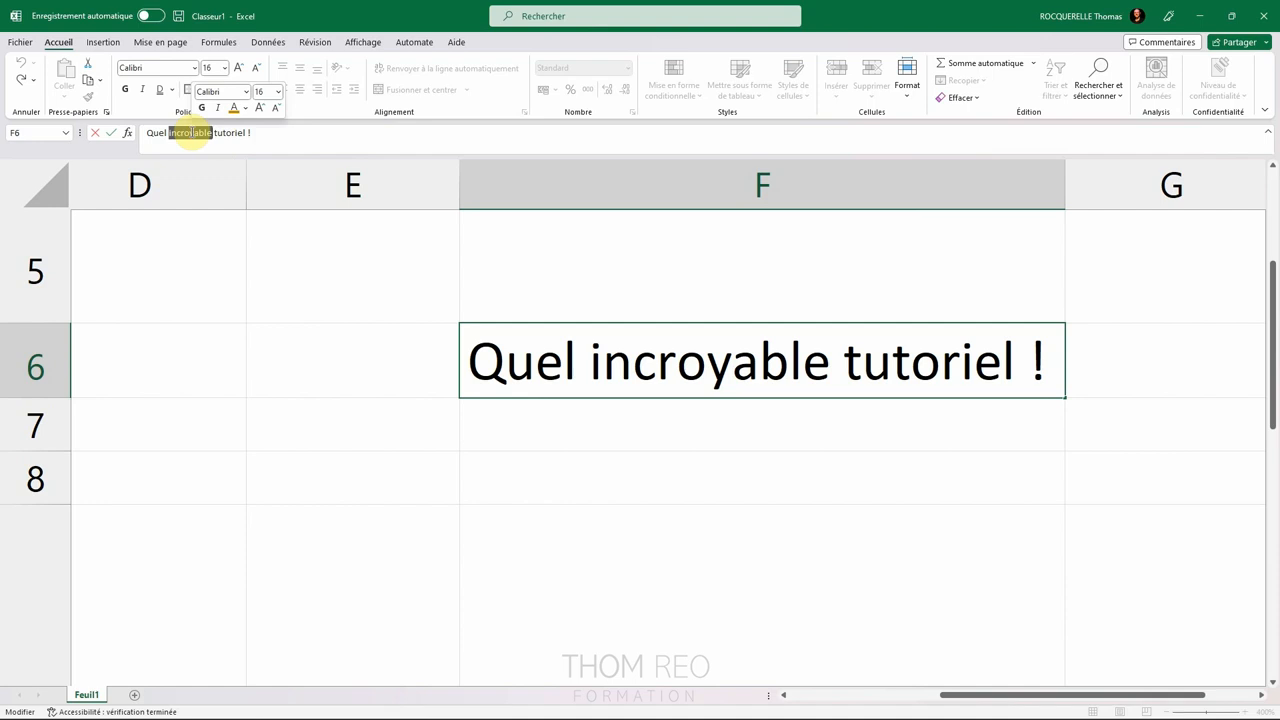
click(125, 89)
click(175, 90)
click(176, 104)
click(770, 489)
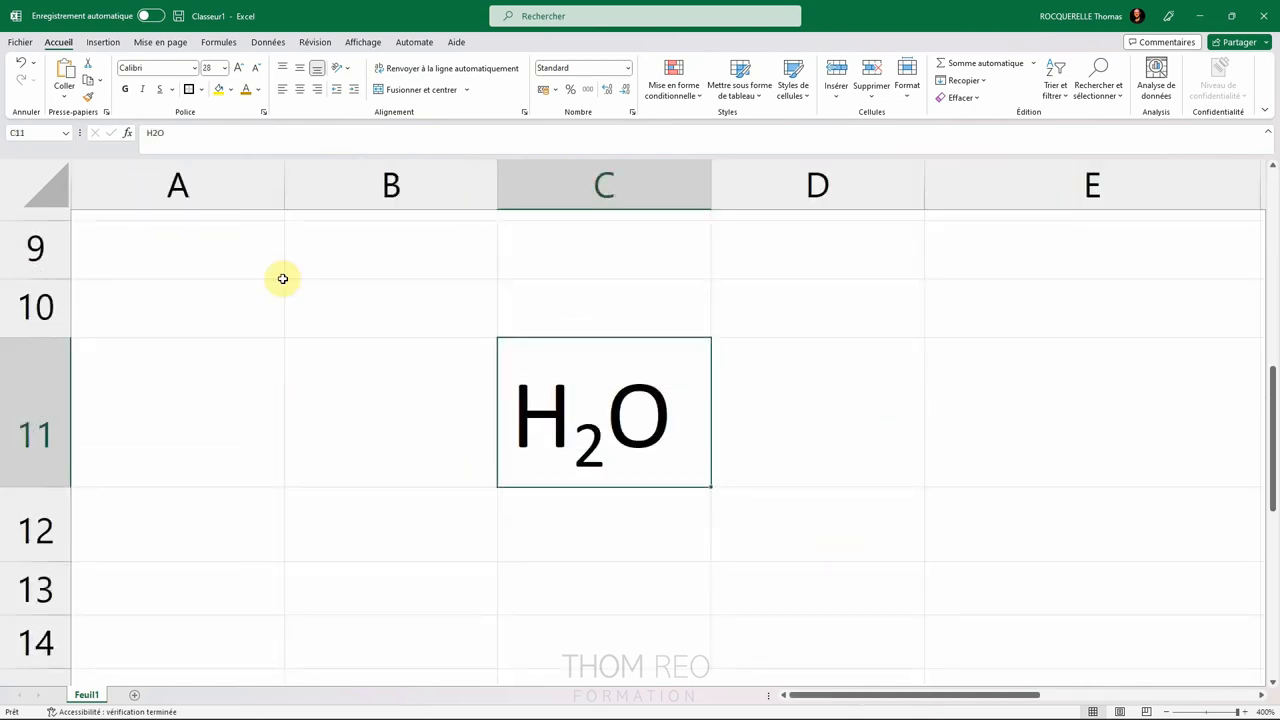
Pick a custom blue from the colour spectrum as the font colour of the H2O text in cell C11.
click(258, 90)
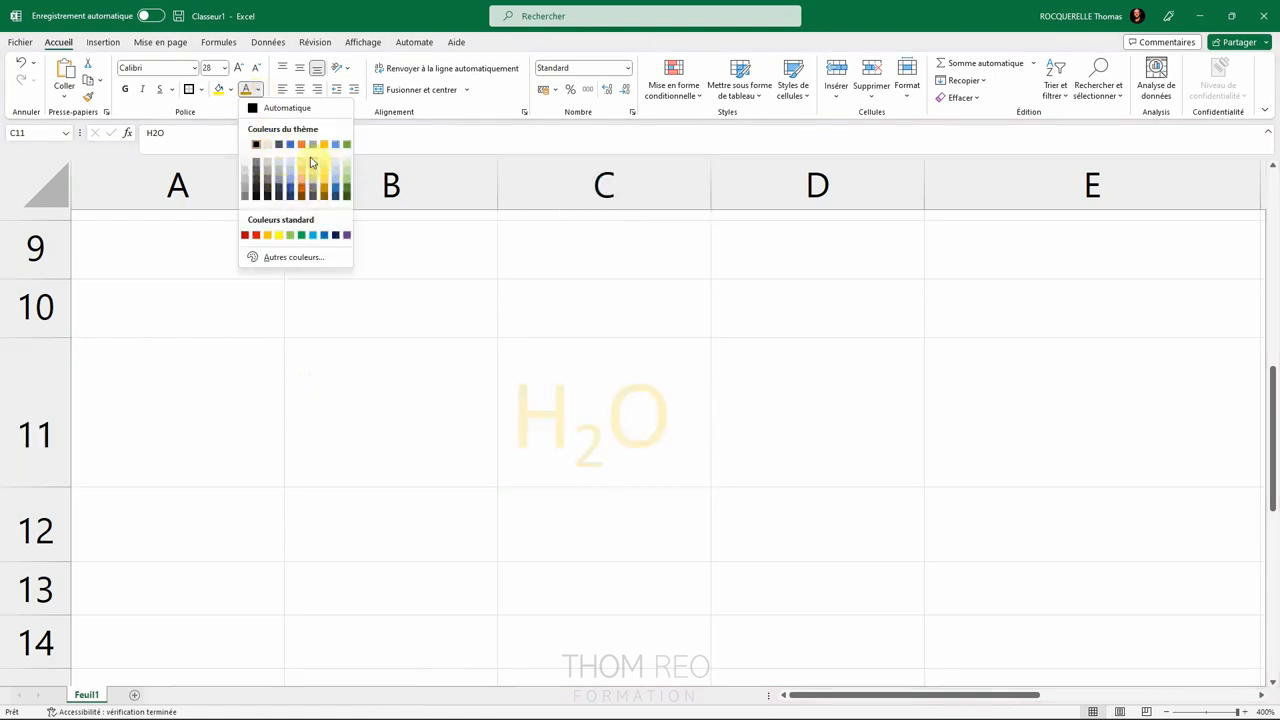
click(280, 262)
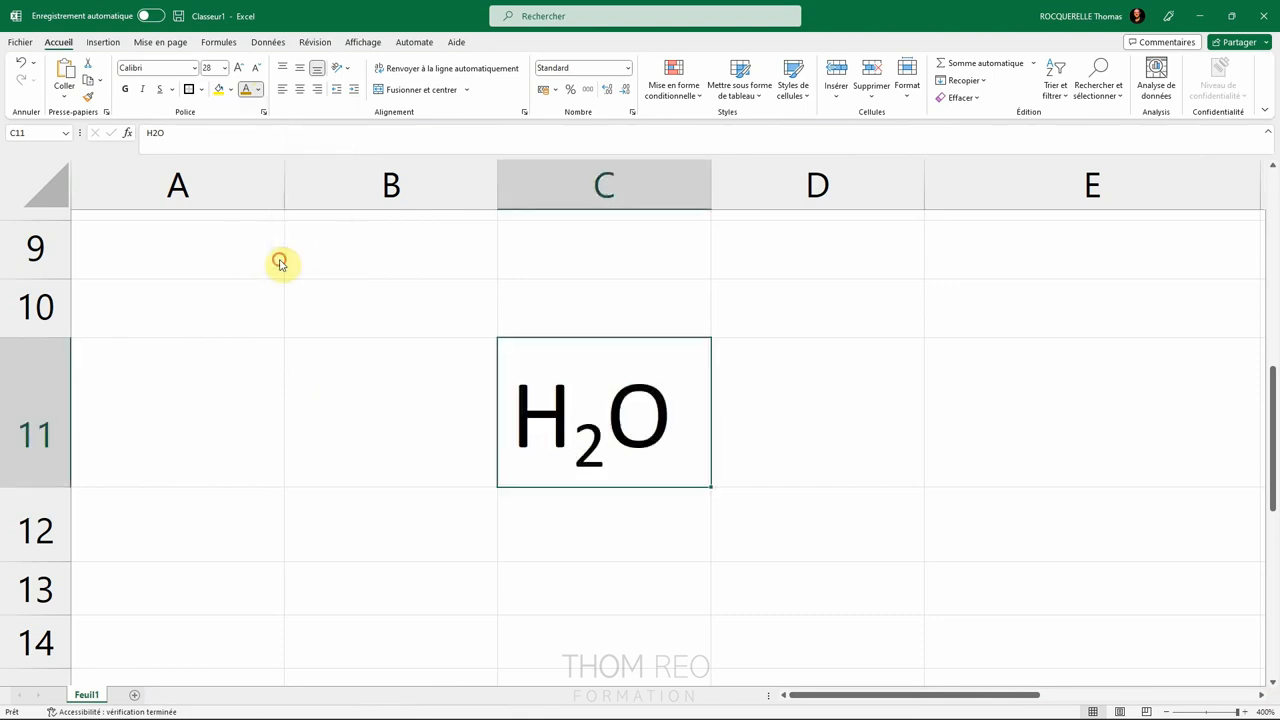
drag(423, 234, 277, 240)
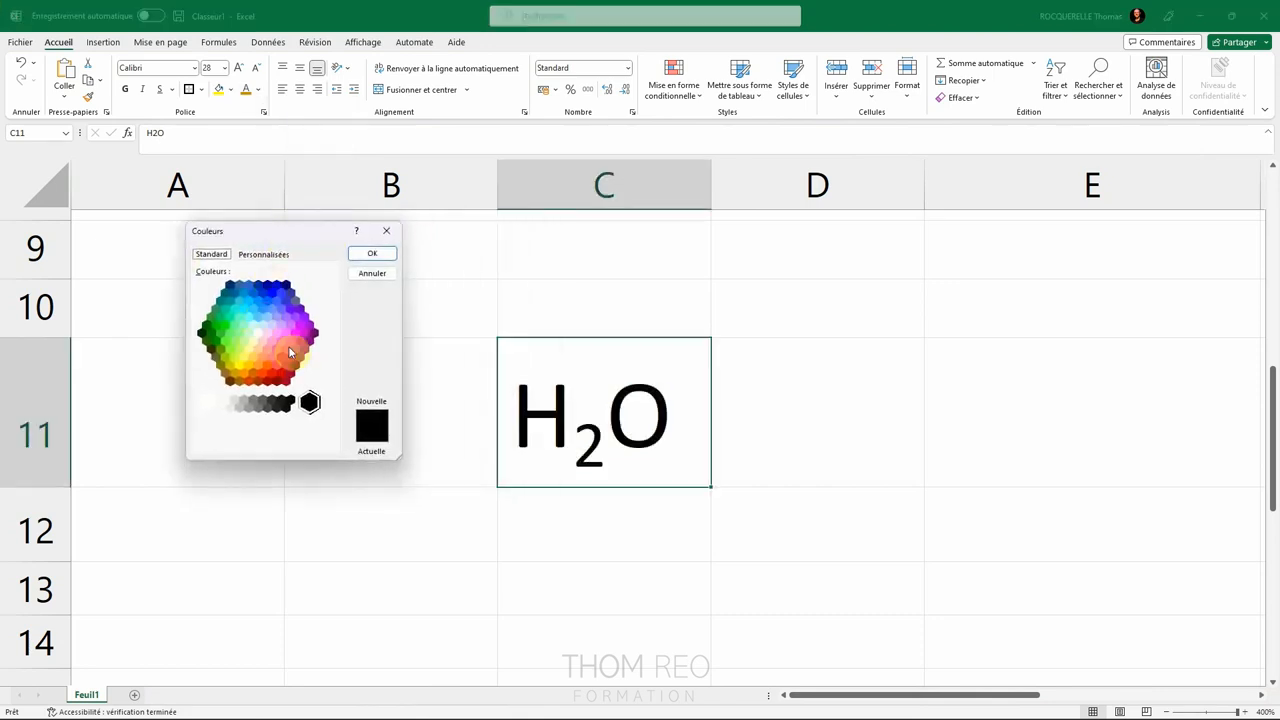
click(264, 254)
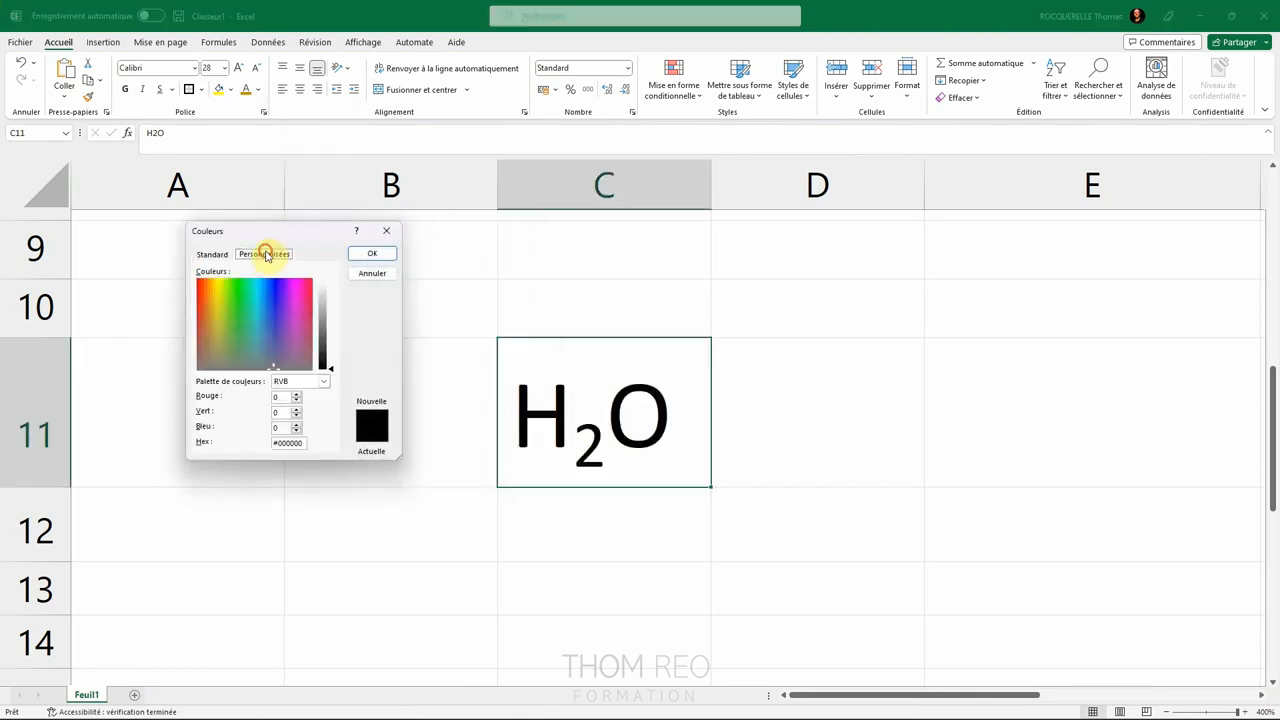
click(272, 305)
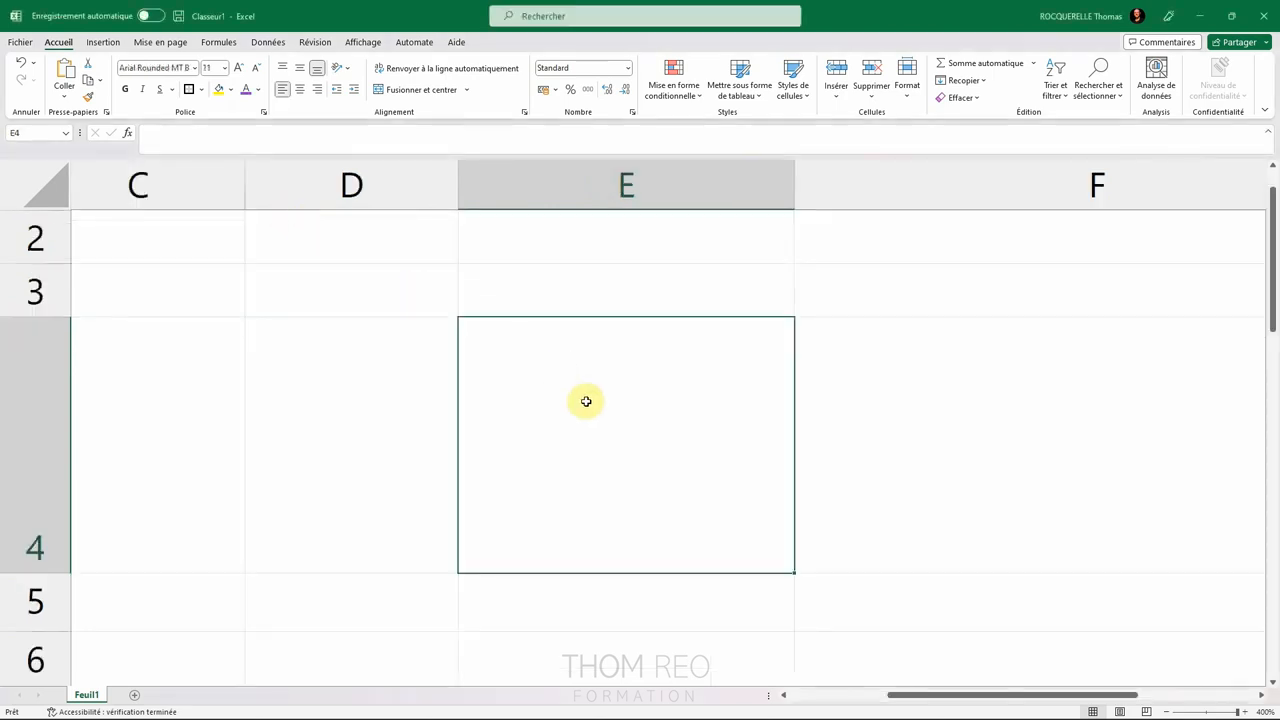
Set cell E4 to the Bahnschrift font in bold red and enter "Miam miam !" in it.
click(200, 68)
click(175, 443)
click(259, 90)
click(257, 236)
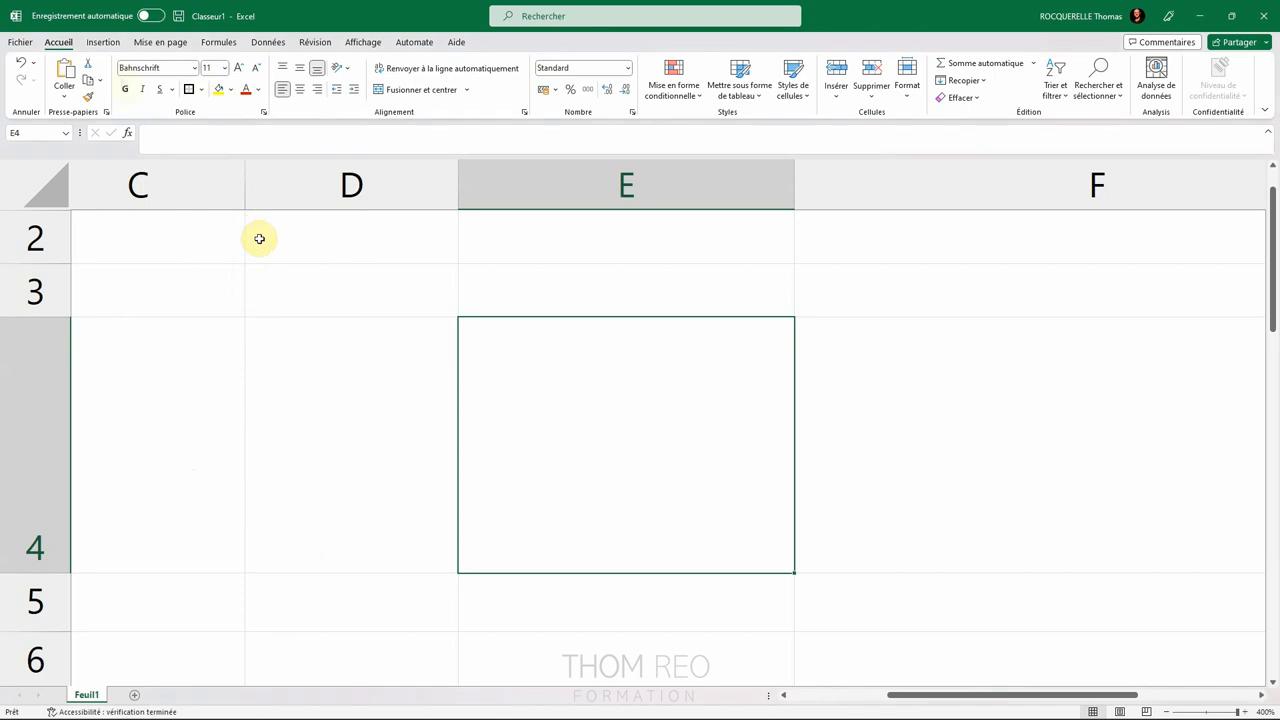
click(123, 90)
text(Miam miam !)
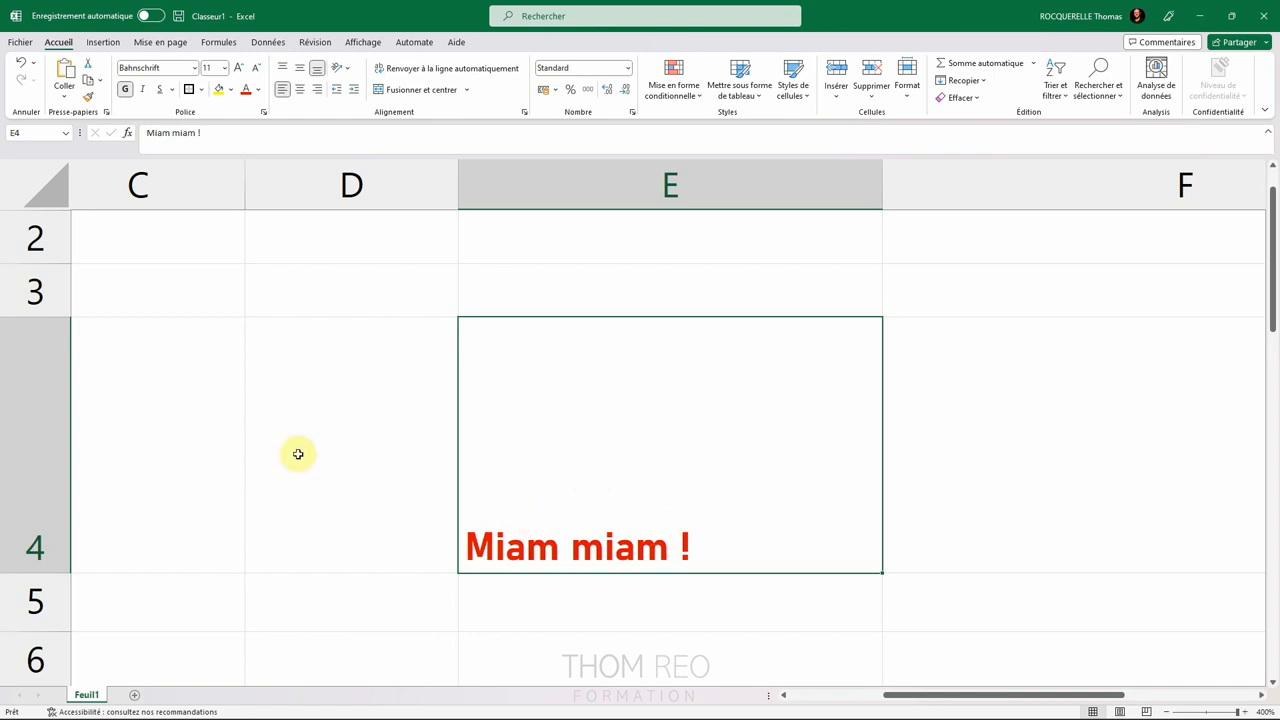
Try centred and right horizontal alignment on the text in cell E4, followed by top and middle vertical alignment.
click(300, 92)
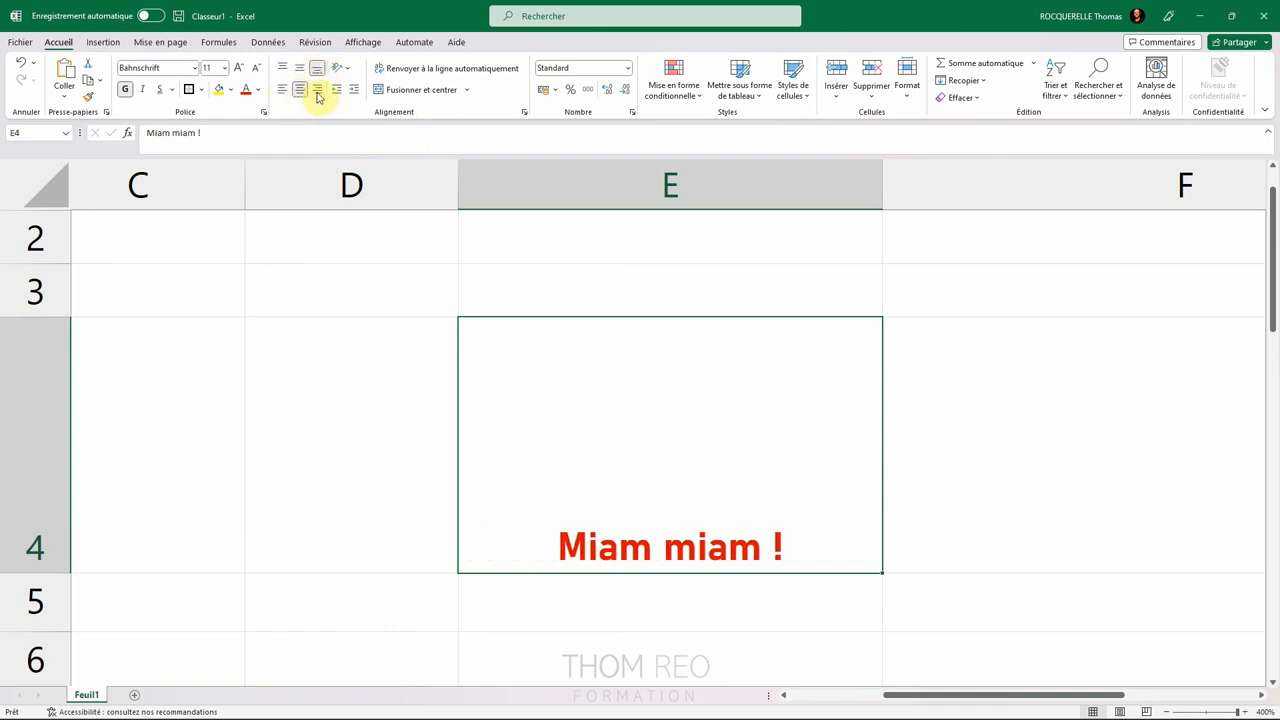
click(318, 92)
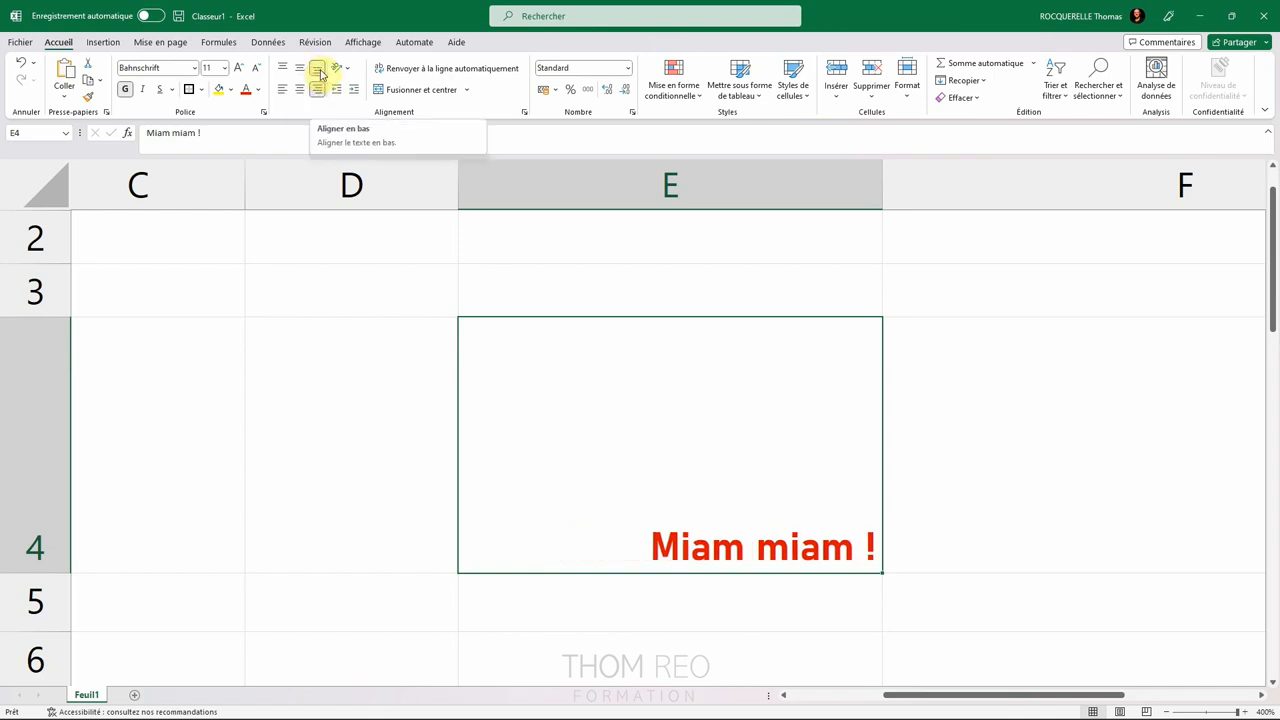
click(282, 68)
click(284, 68)
click(300, 70)
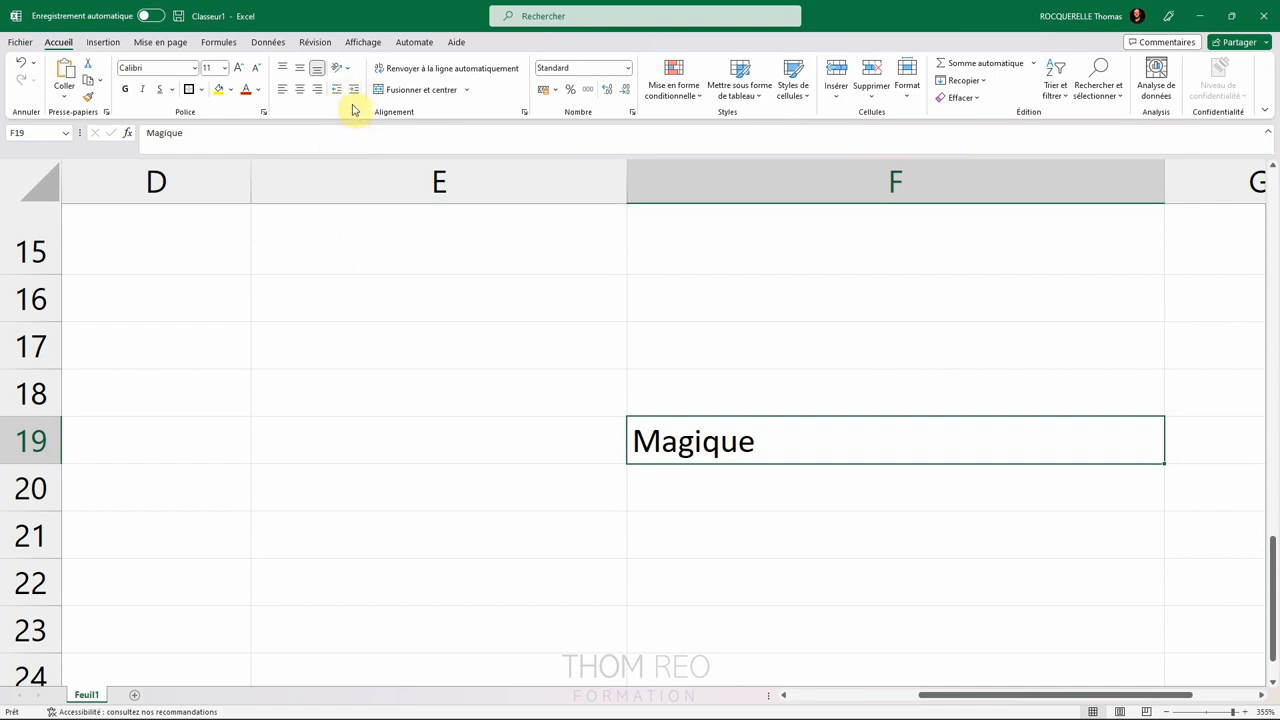
Increase the indent of "Magique" in cell F19 by several levels, and decrease it back to the cell's left edge.
click(353, 90)
click(353, 90)
click(353, 90)
click(353, 90)
click(353, 90)
click(353, 90)
click(353, 90)
click(337, 91)
click(337, 91)
click(337, 91)
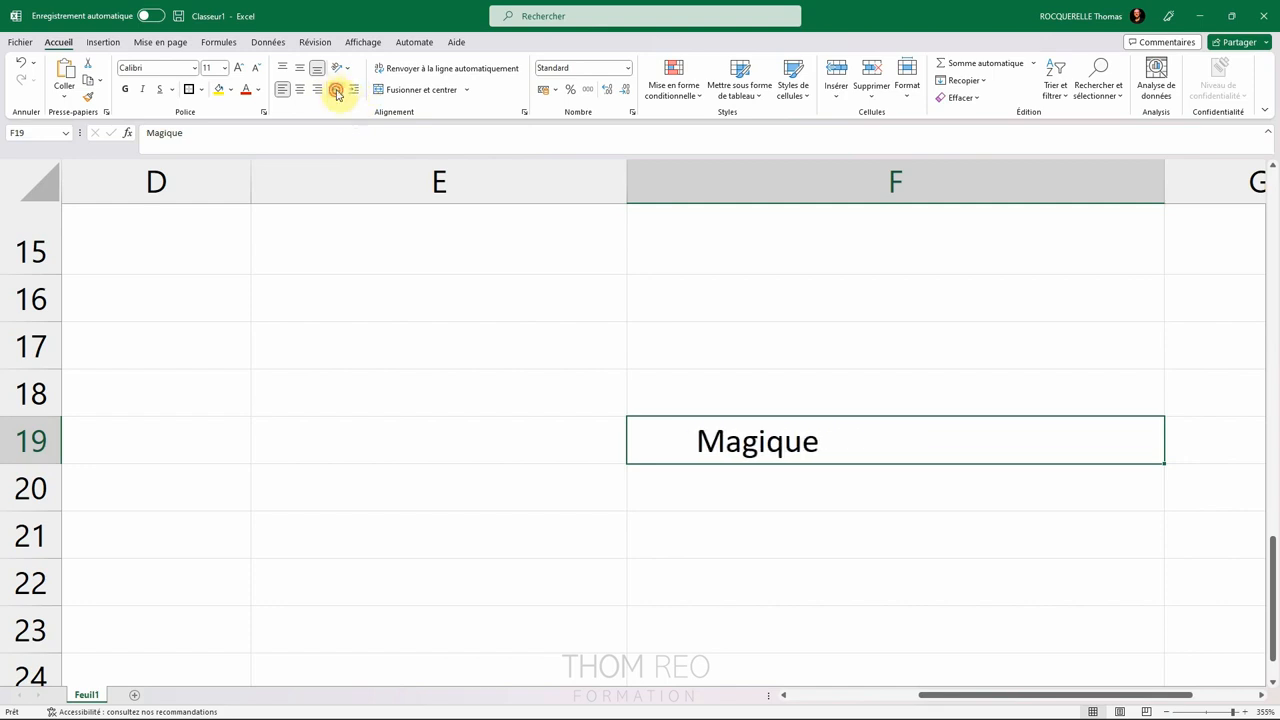
click(337, 91)
click(337, 91)
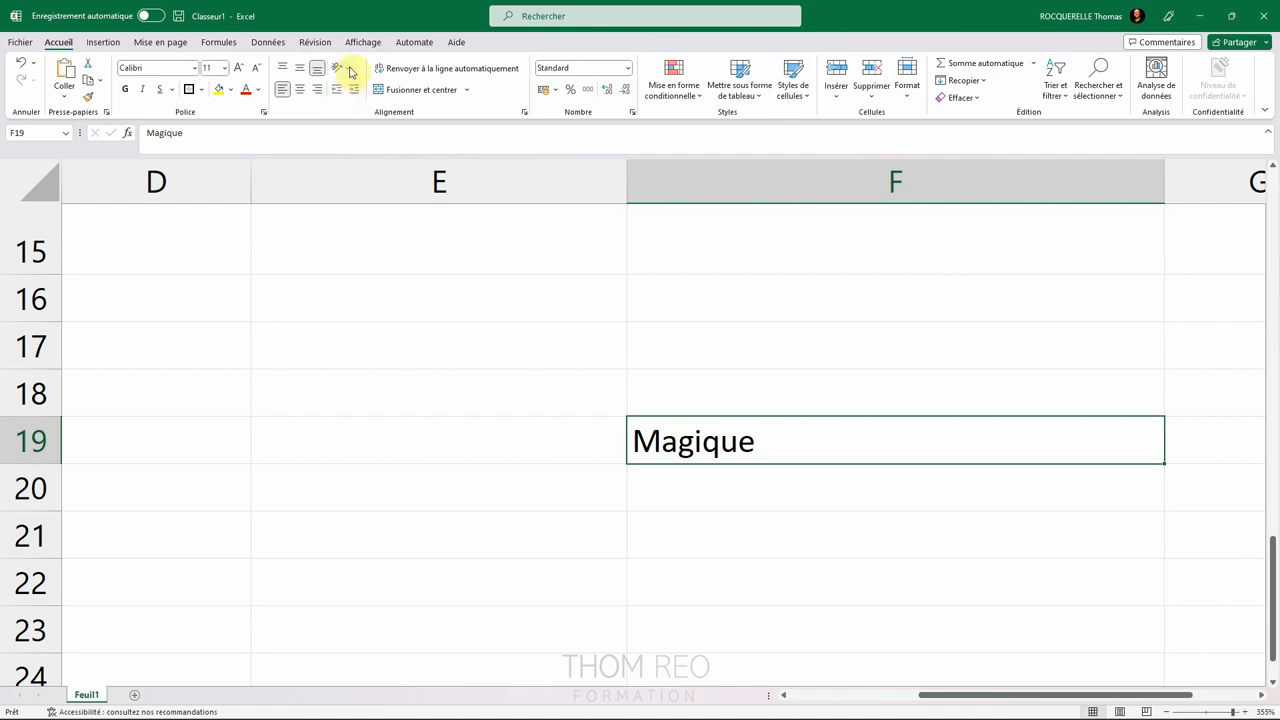
Set the orientation of "Magique" in cell F19 to vertical text (Texte vertical) and narrow column F around it.
click(350, 72)
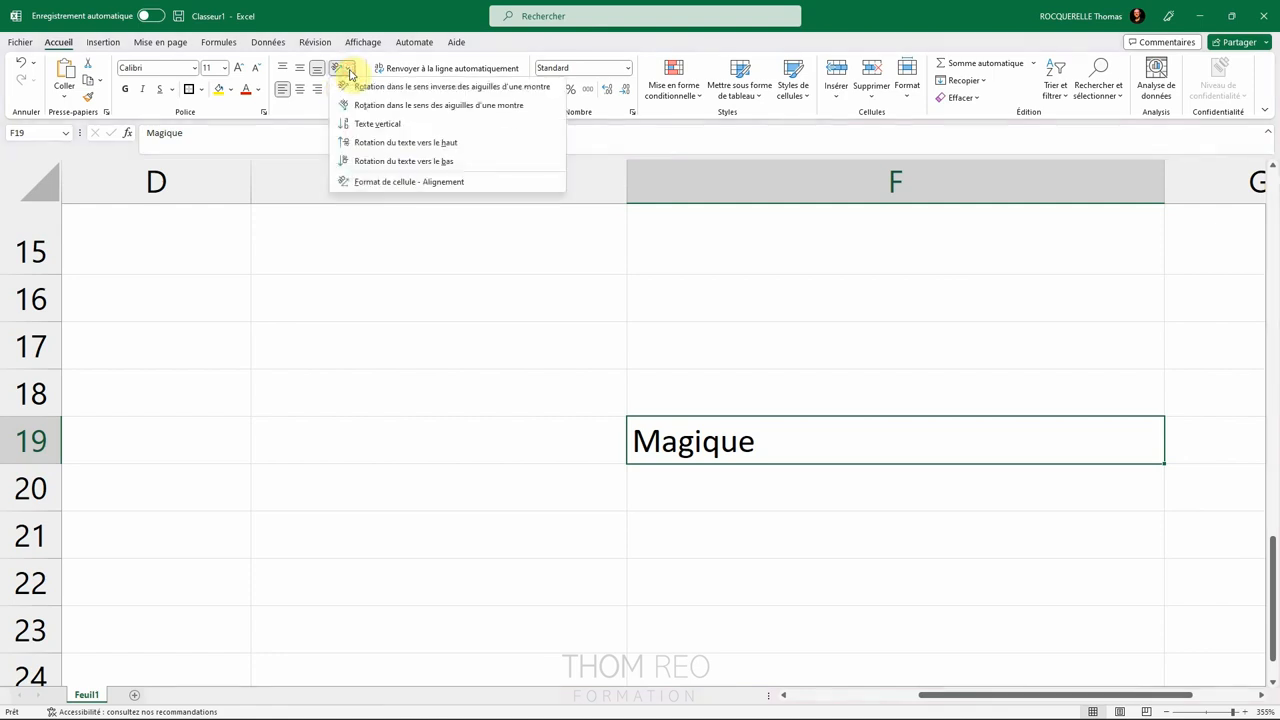
click(373, 124)
click(734, 334)
click(683, 320)
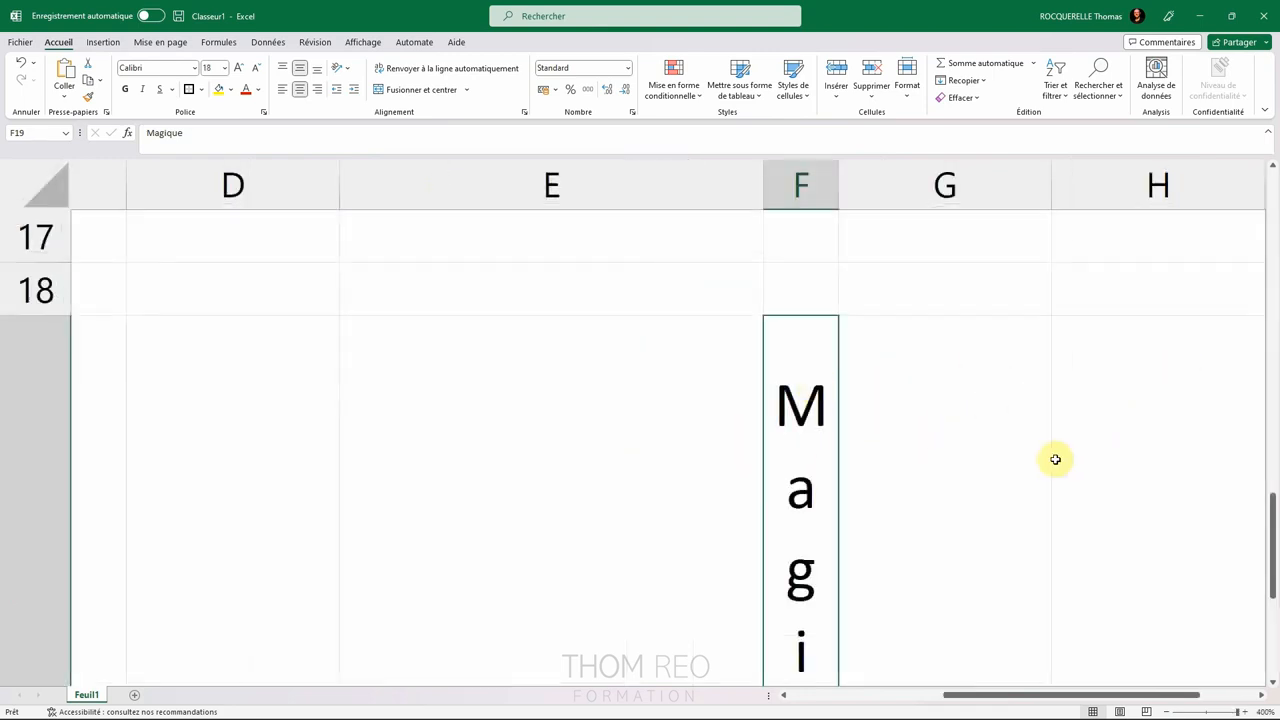
Try the diagonal counterclockwise and clockwise rotations on the text in cell F19.
click(342, 67)
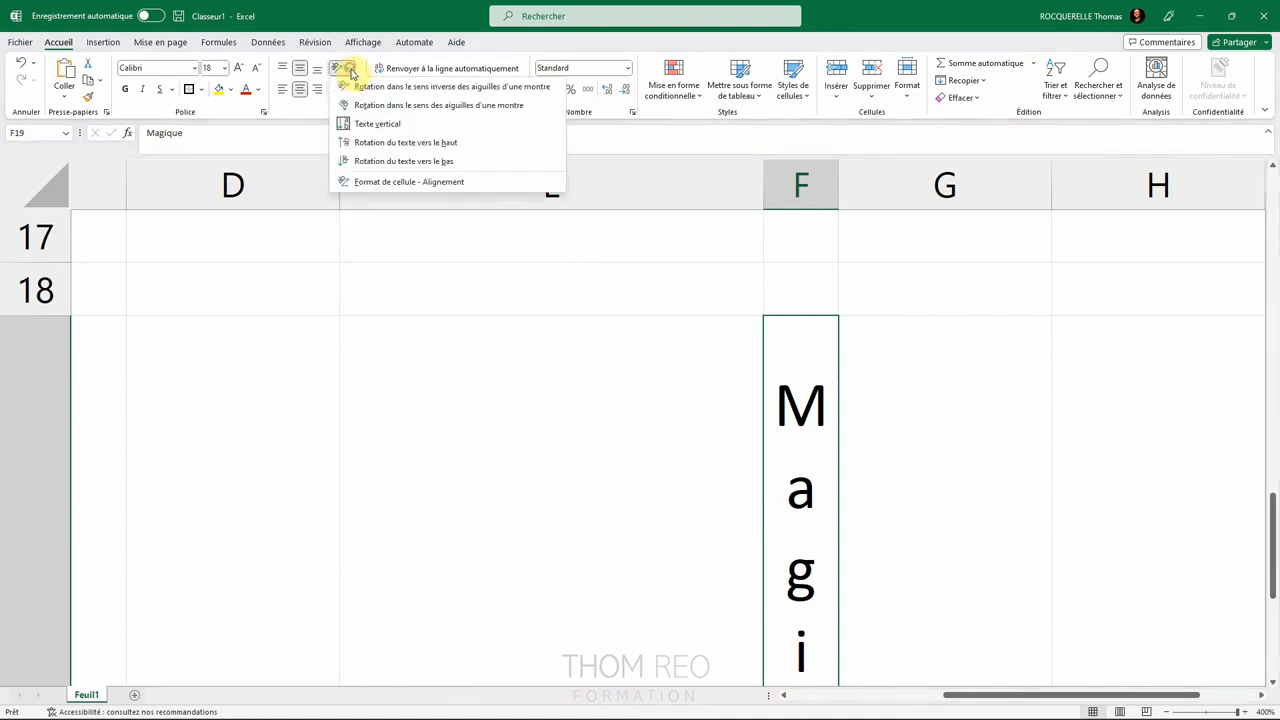
click(370, 90)
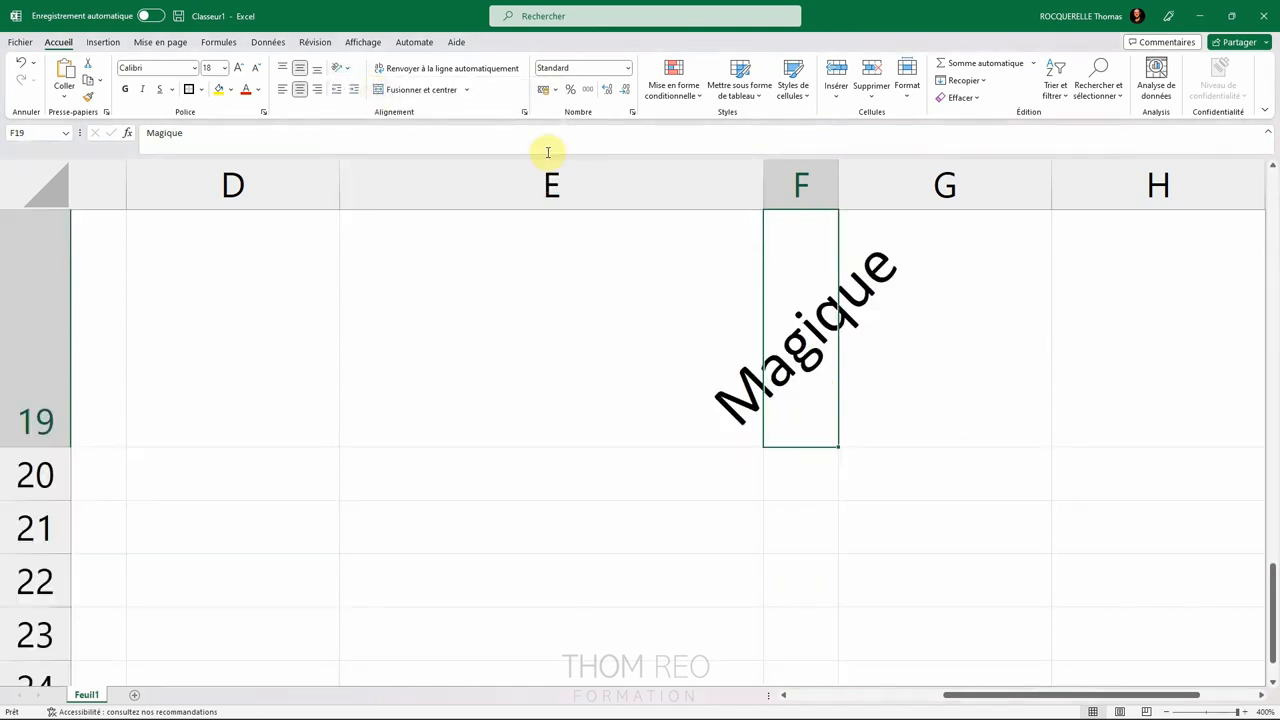
scroll(800, 486, up, 1)
click(342, 68)
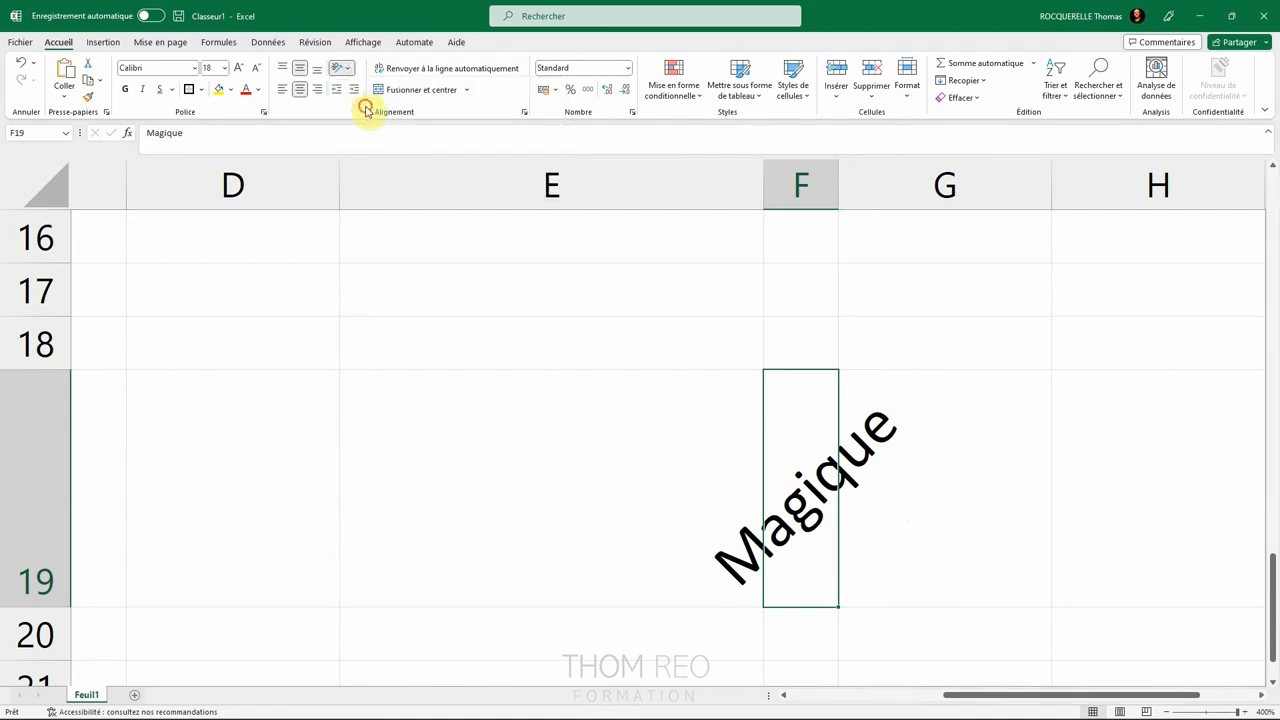
click(368, 112)
Try rotating the text in cell F19 upward (vers le haut) and downward (vers le bas).
click(342, 67)
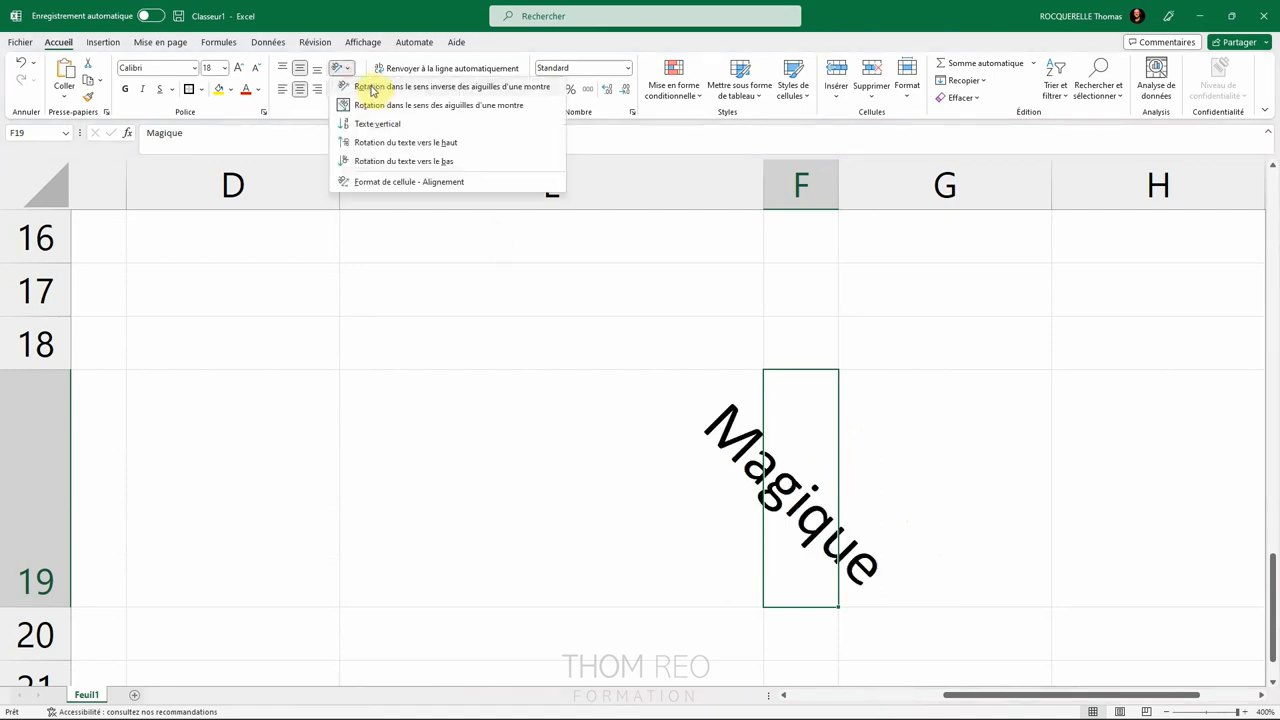
click(385, 140)
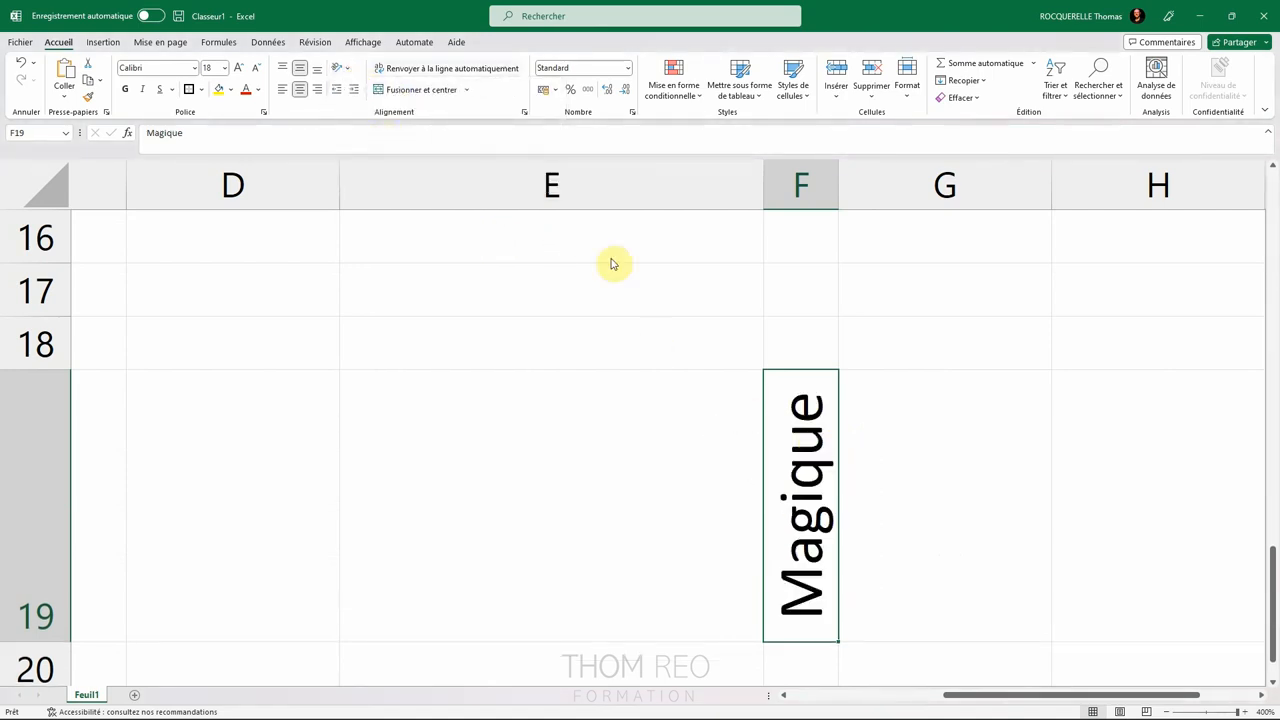
click(342, 68)
click(368, 165)
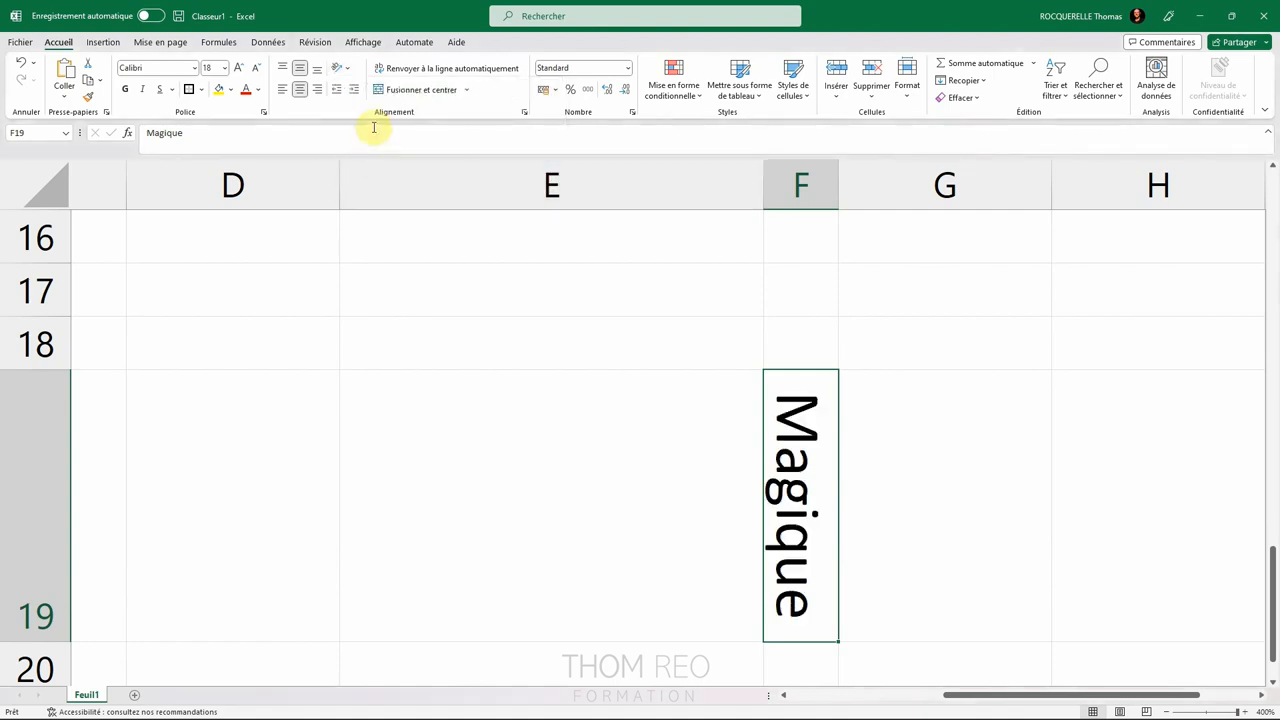
Tilt the text in cell F19 upward at a custom angle of about 28 degrees in the cell alignment settings.
click(524, 112)
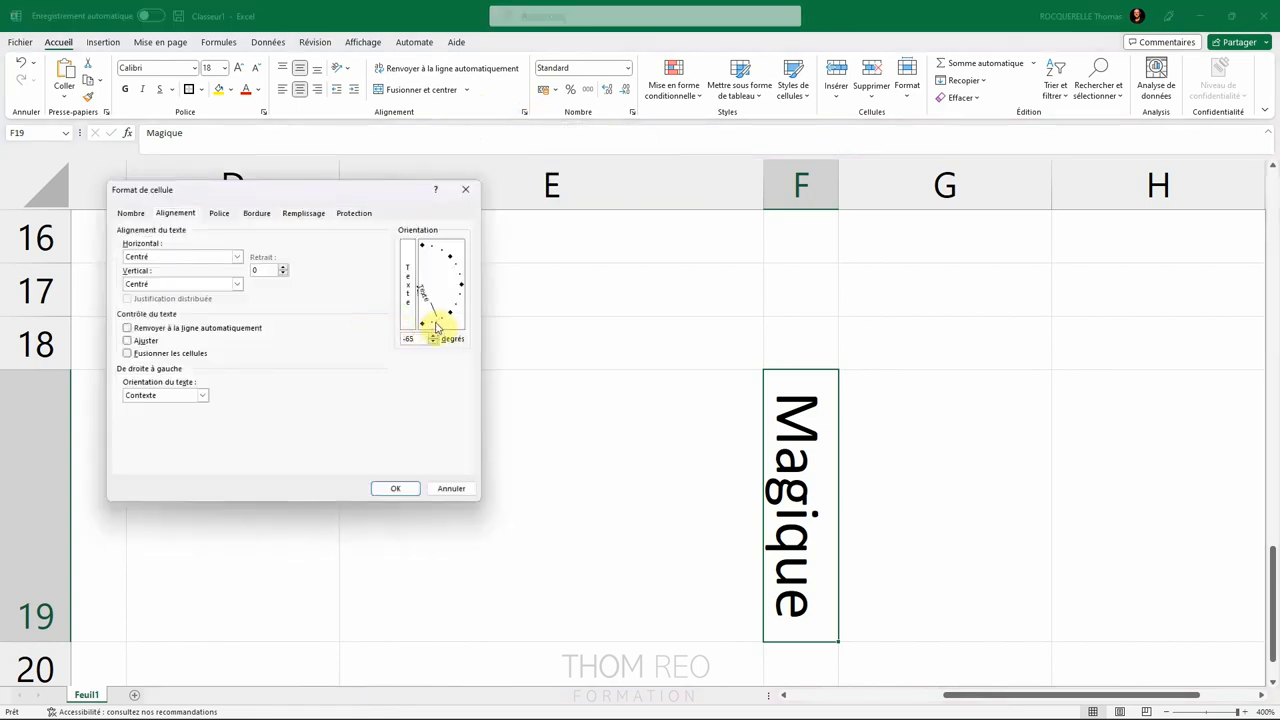
drag(457, 291, 448, 262)
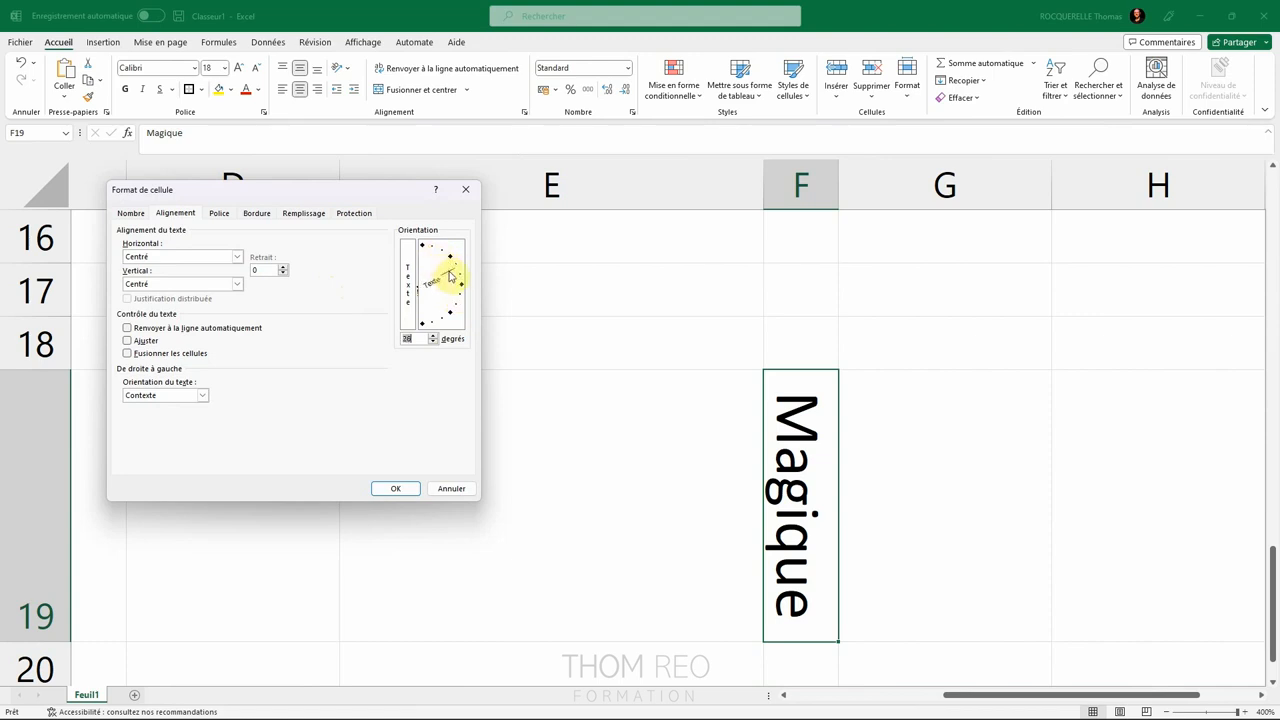
click(398, 488)
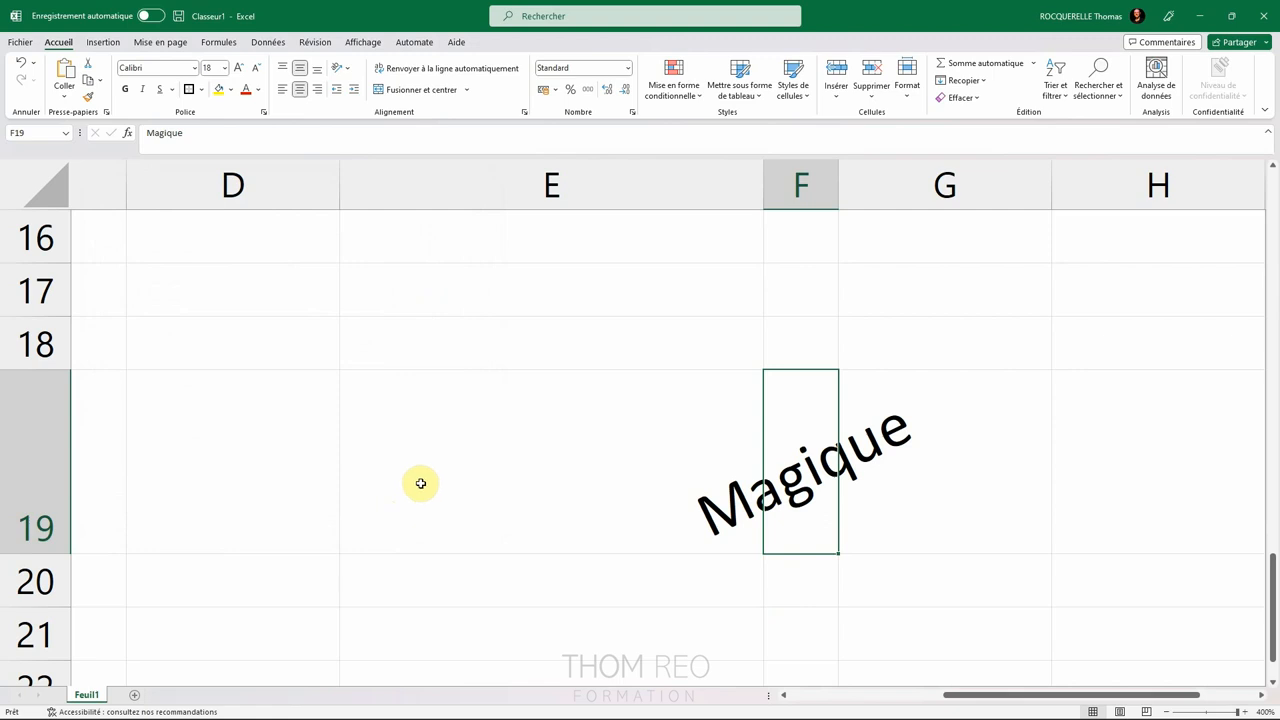
click(1014, 322)
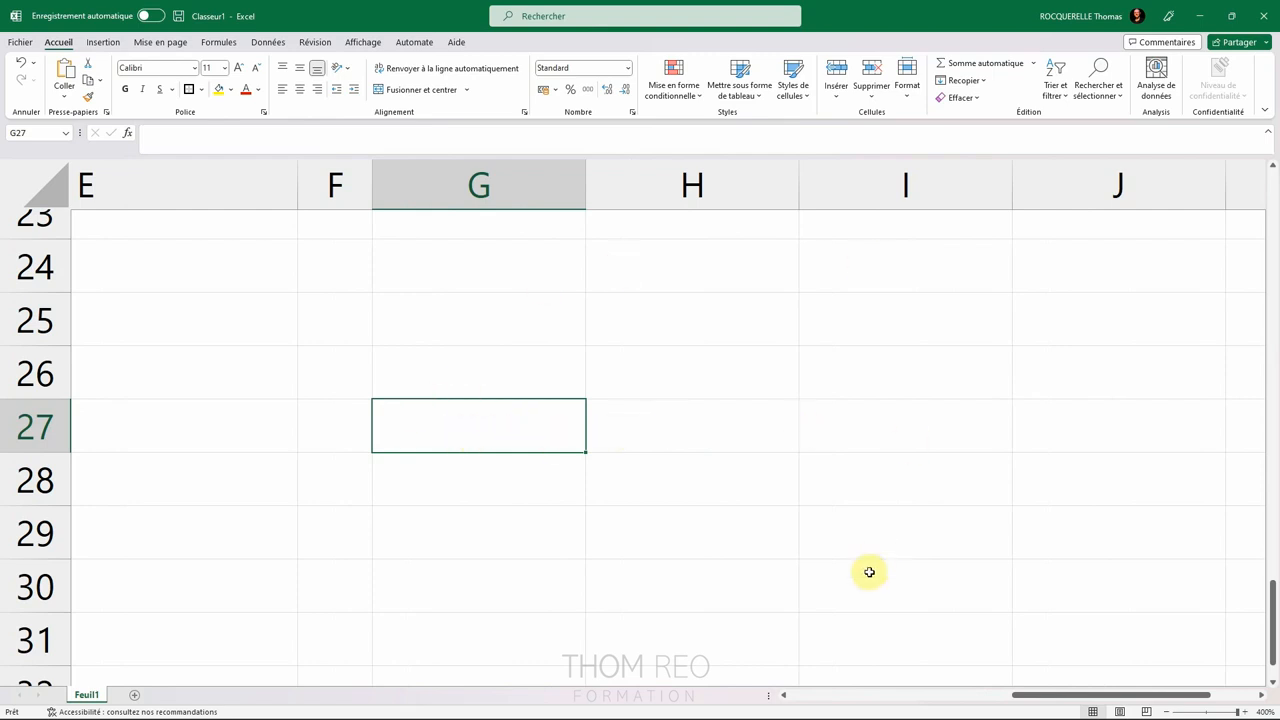
Enter "La personne qui regarde cette vidéo est formidable." in cell G27 and apply automatic text wrapping to the cell.
text(La personne qui regarde cette vidéo est formidable.)
click(700, 578)
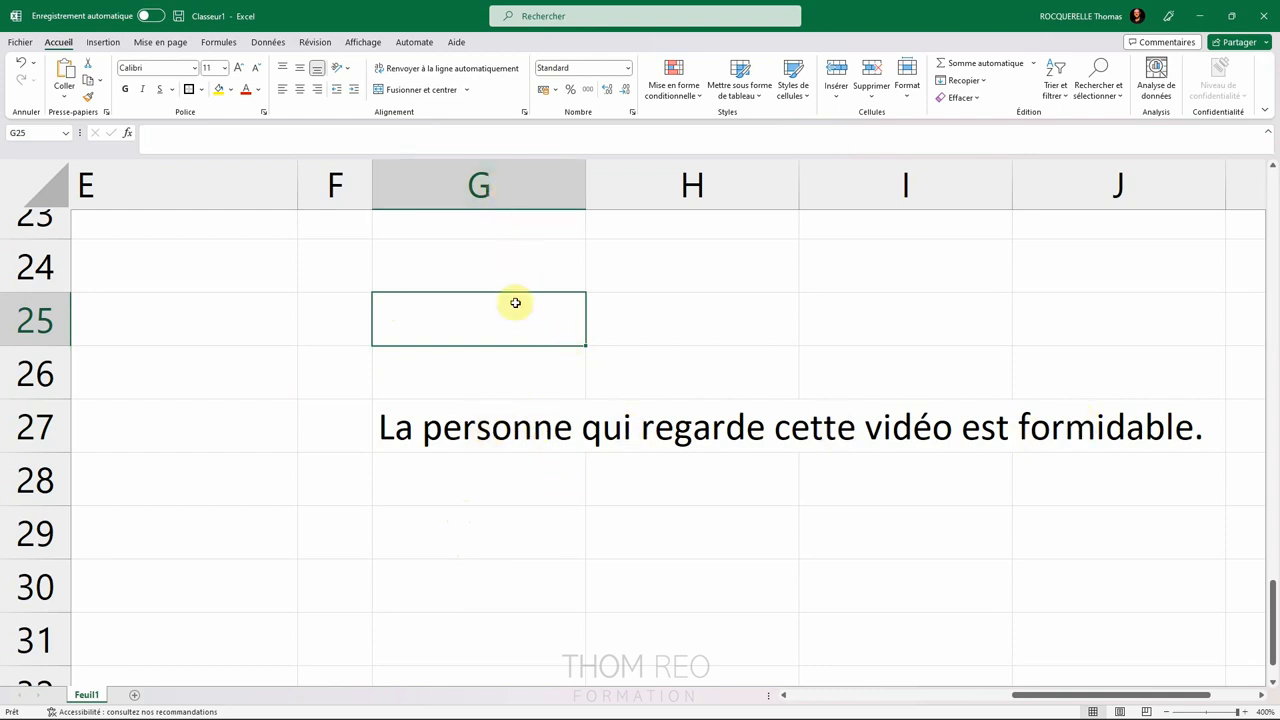
click(482, 433)
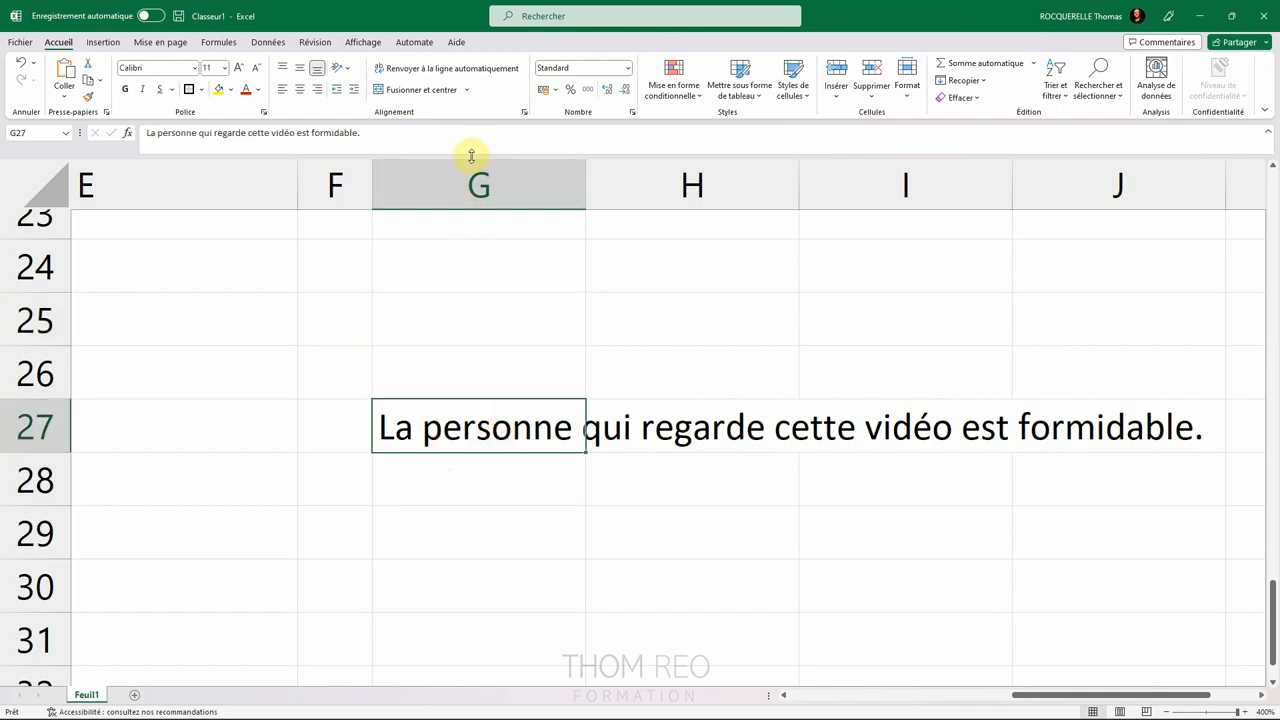
click(478, 70)
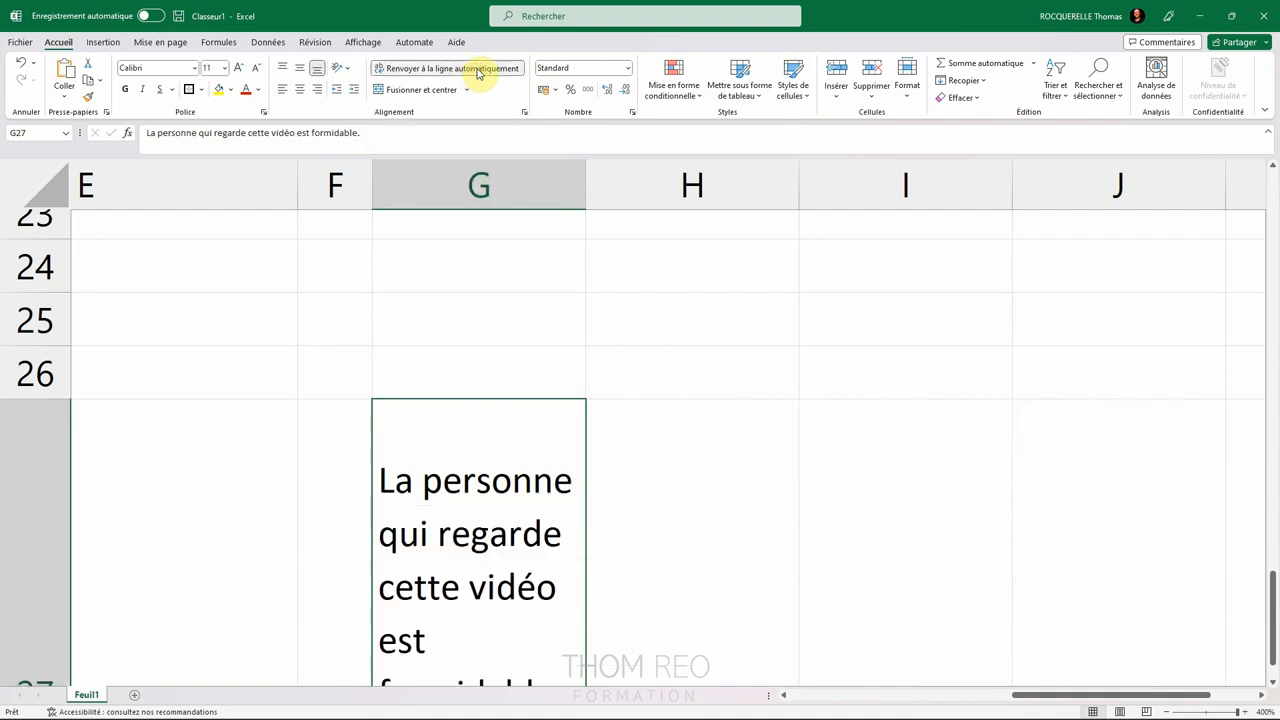
scroll(540, 320, down, 1)
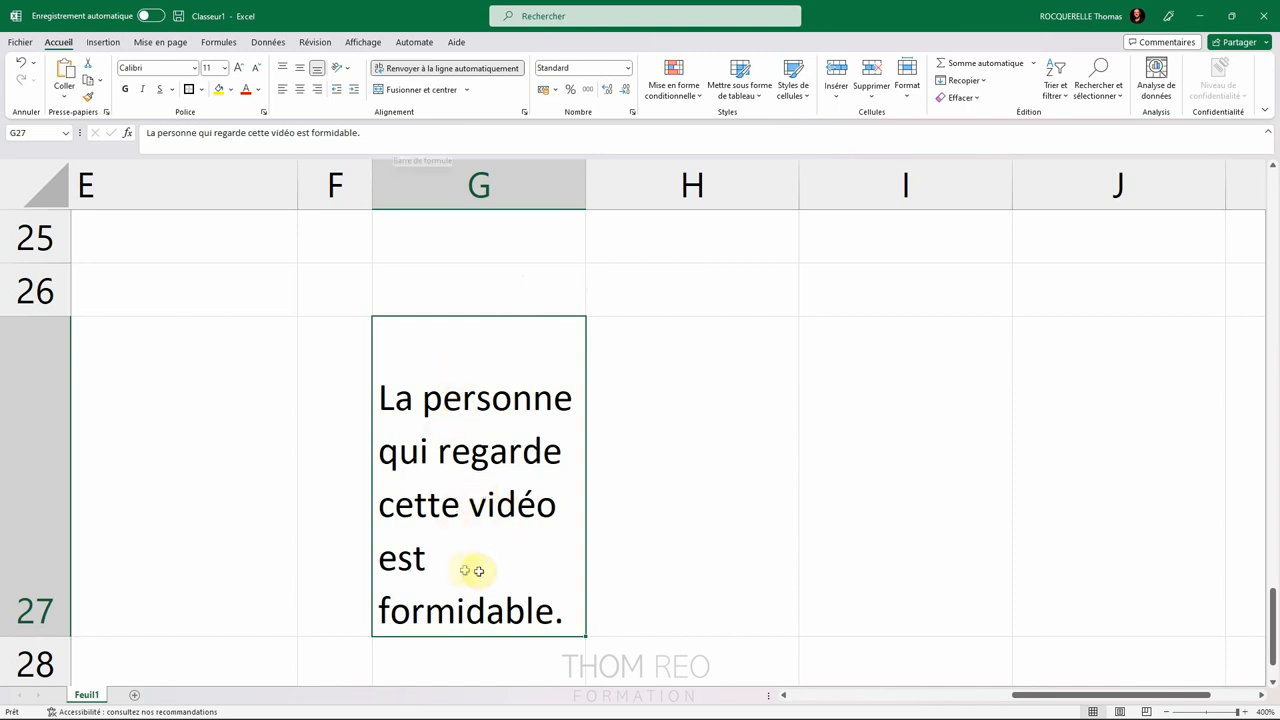
Append "C'est génial, non ?" to the end of the sentence in cell G27.
click(366, 133)
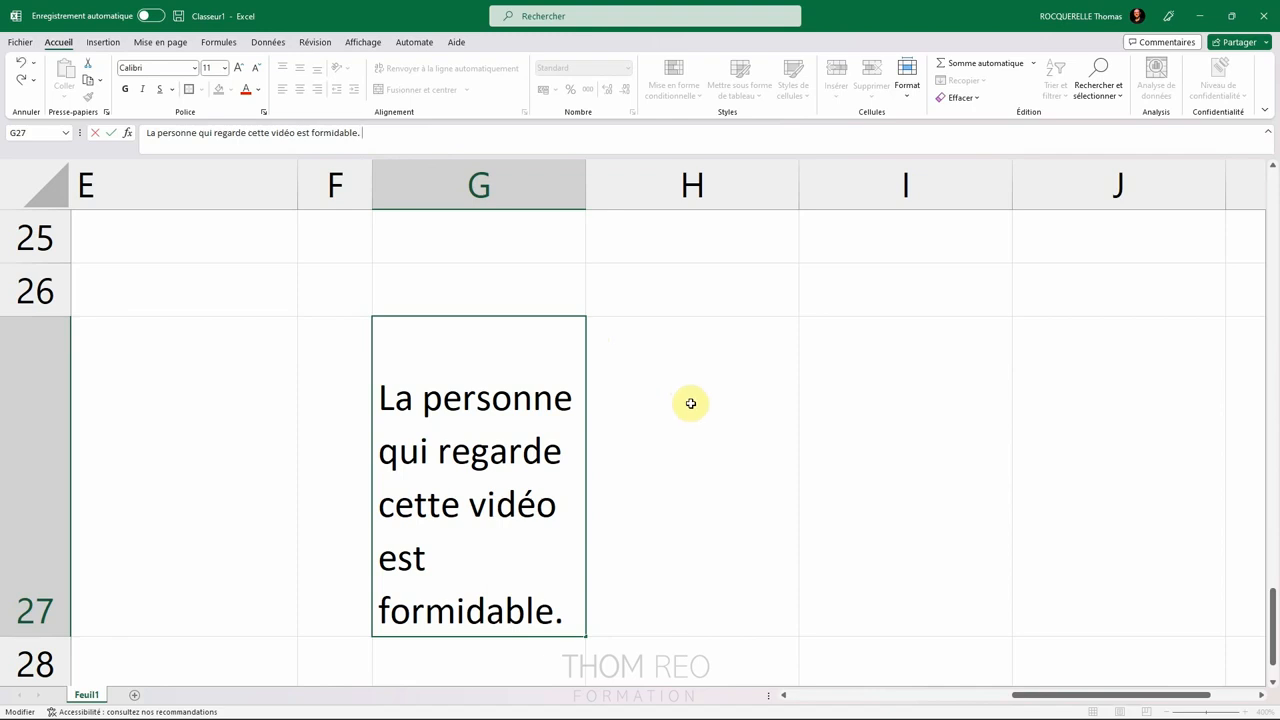
text(C'est génial, non ?)
click(690, 403)
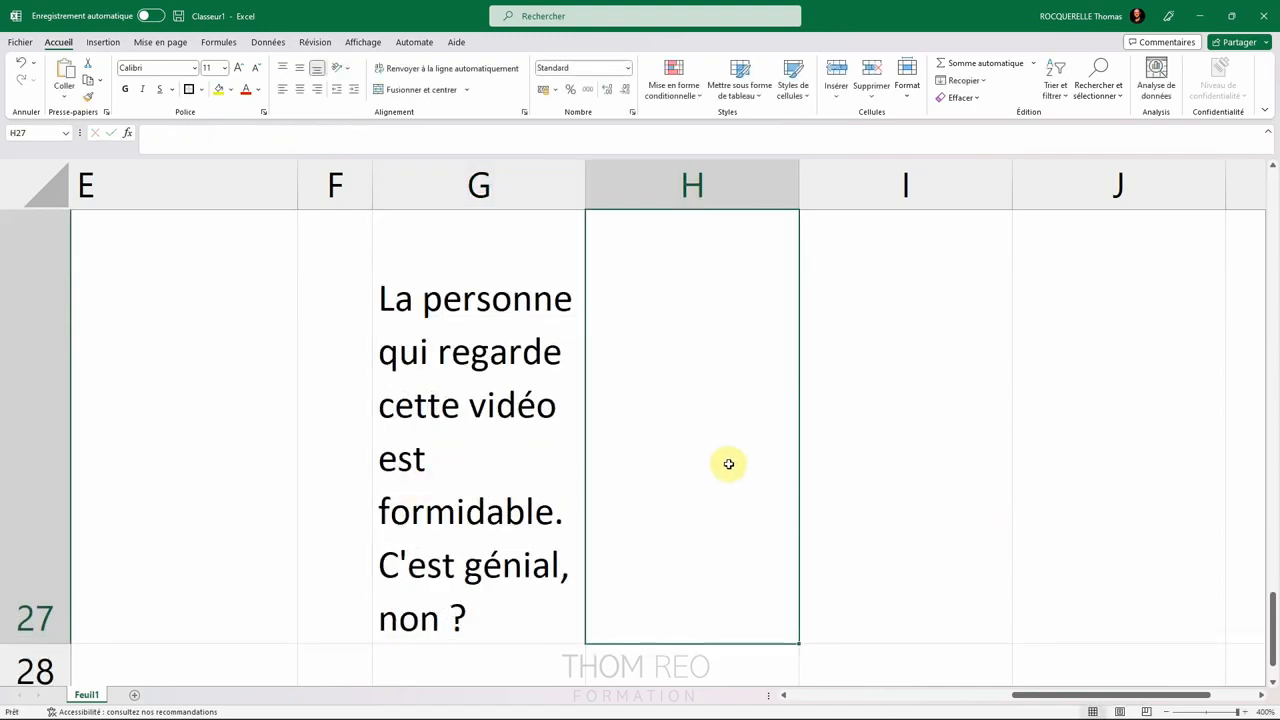